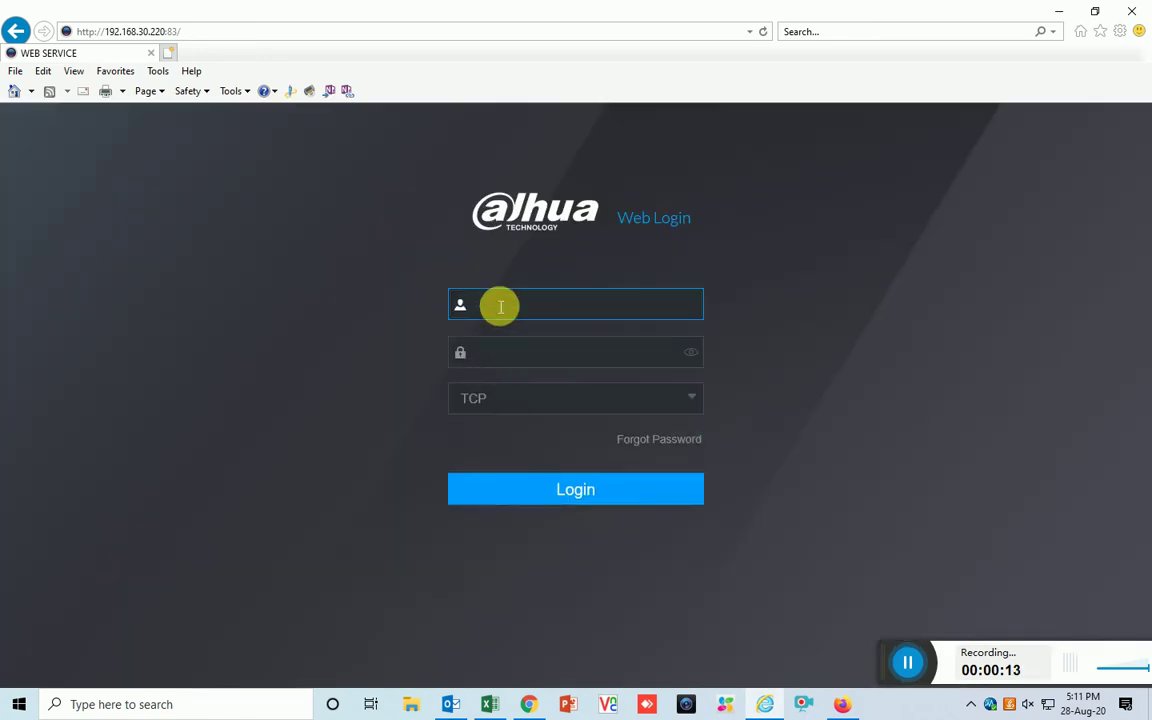
Log in to the XVR web interface with the username and password
key("Tab")
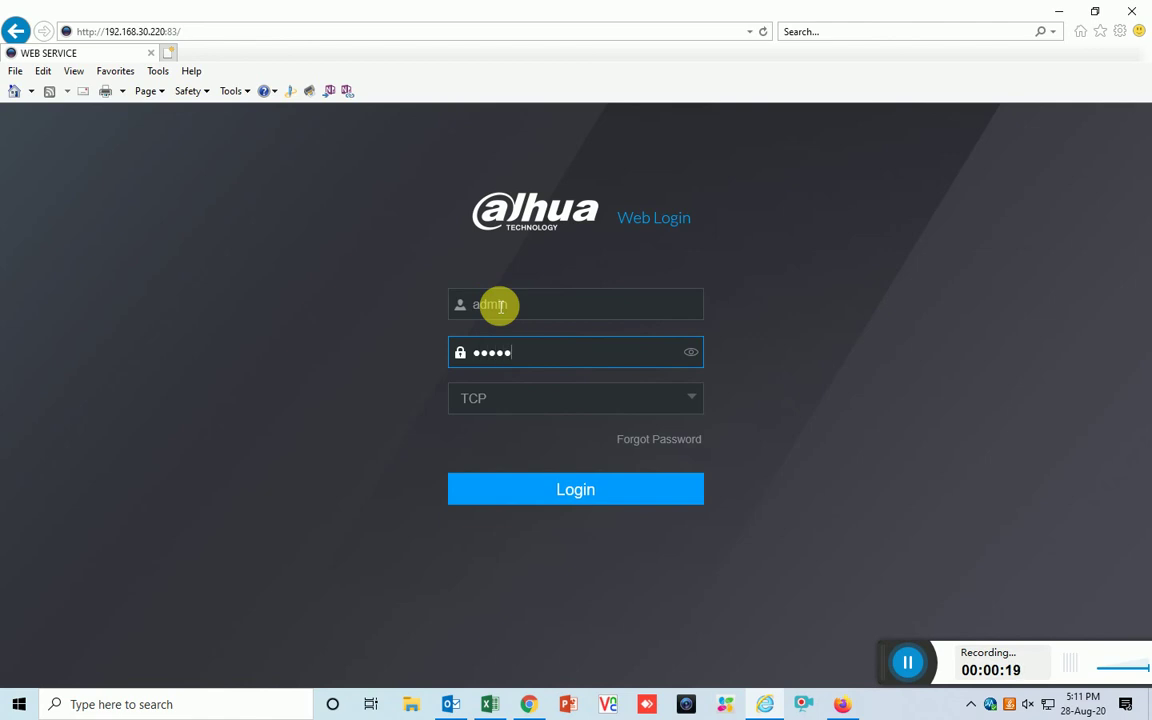
key("Return")
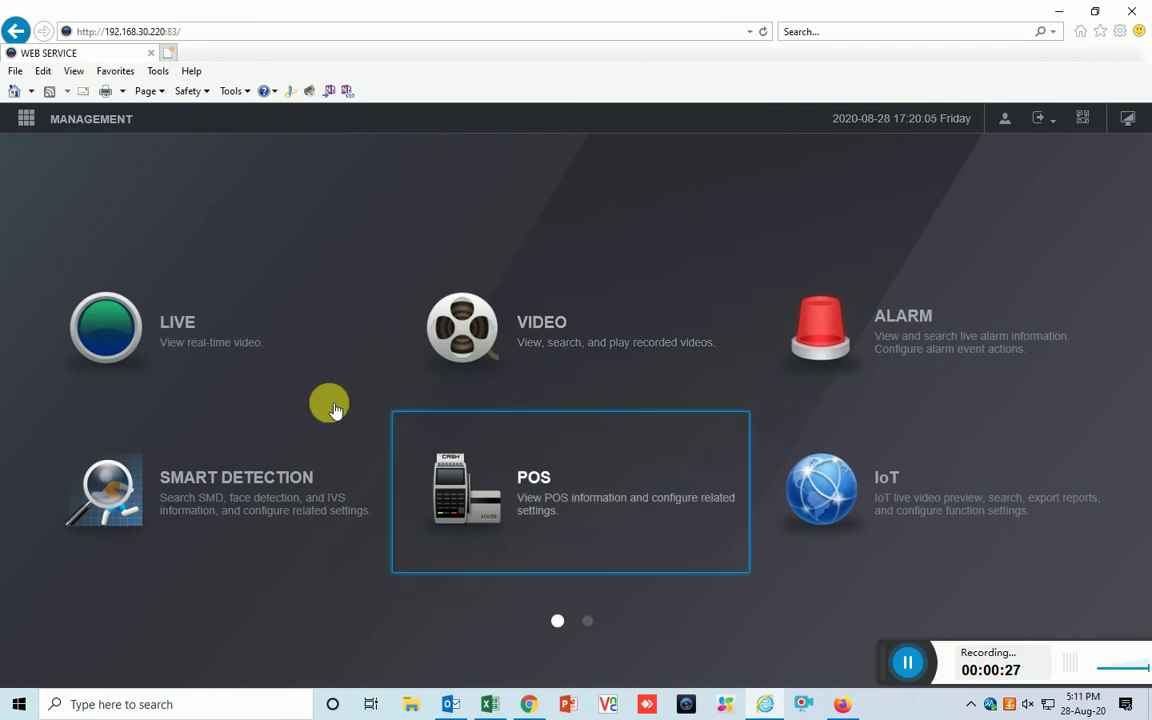
View the Account user list, check the device model and version under Info, then return to Account
left_click(26, 118)
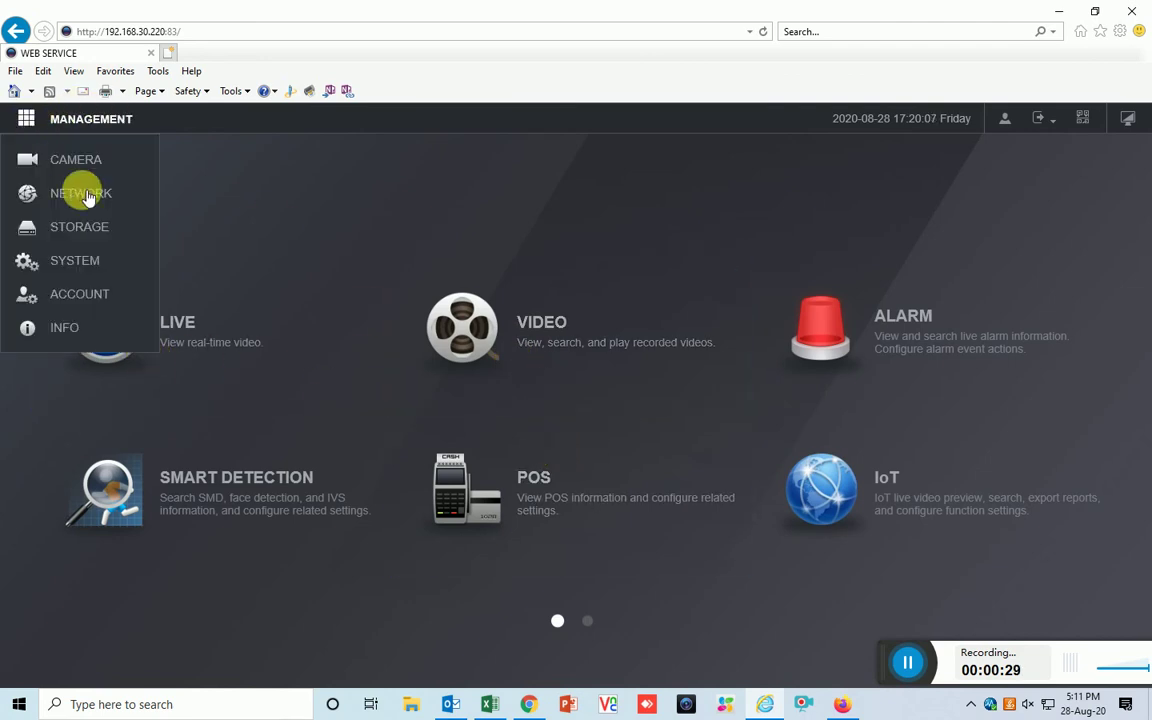
left_click(97, 295)
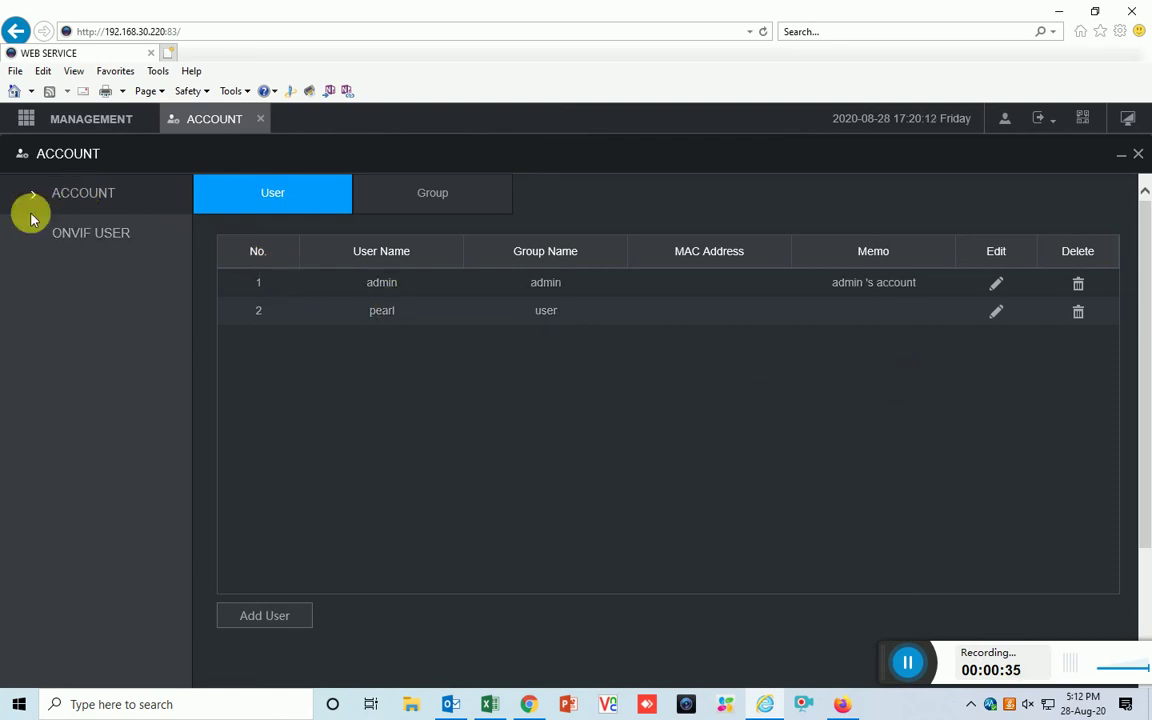
left_click(30, 122)
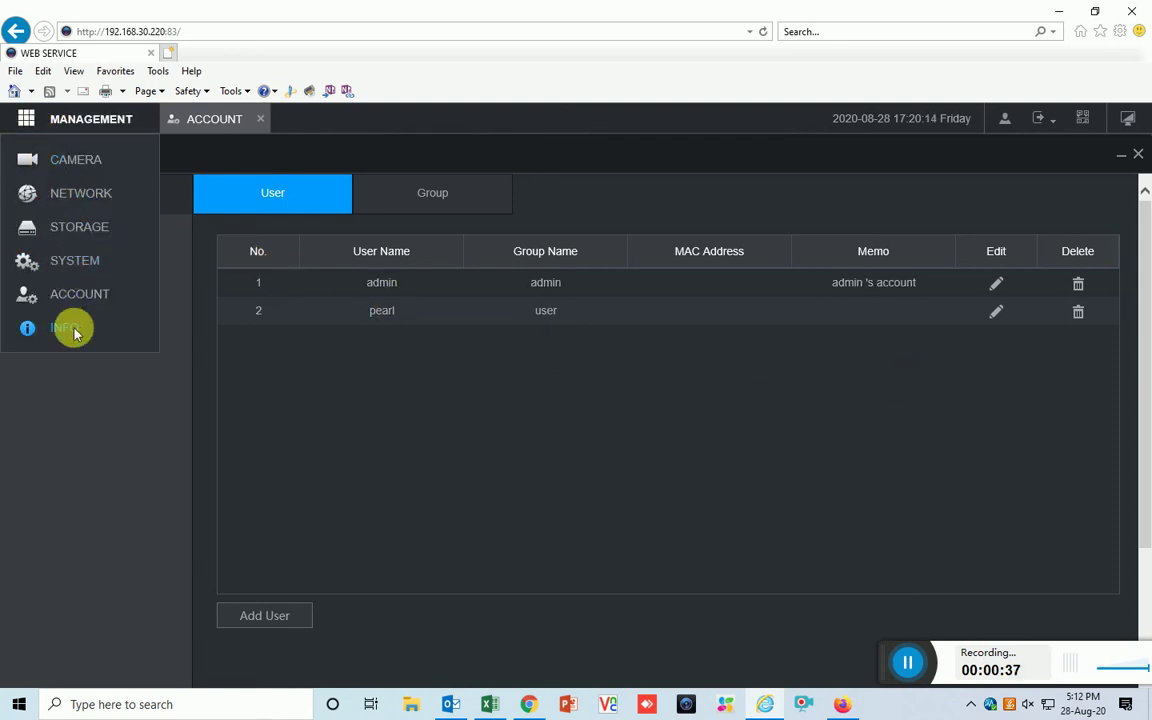
left_click(72, 329)
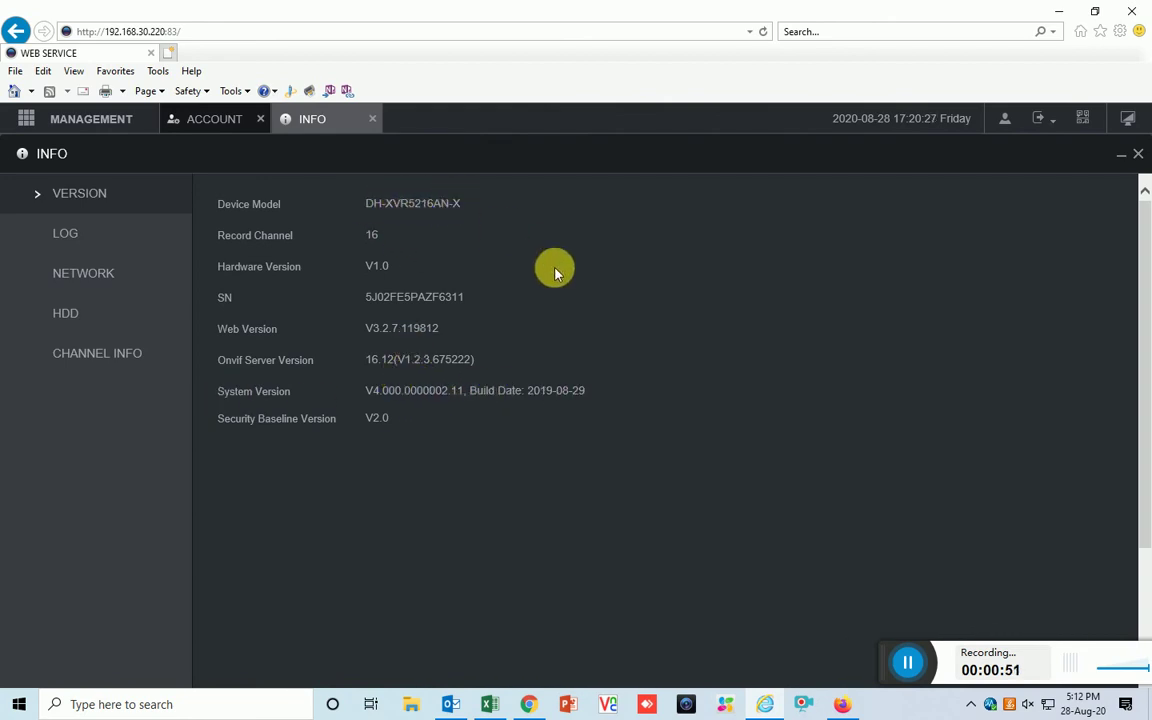
left_click(216, 121)
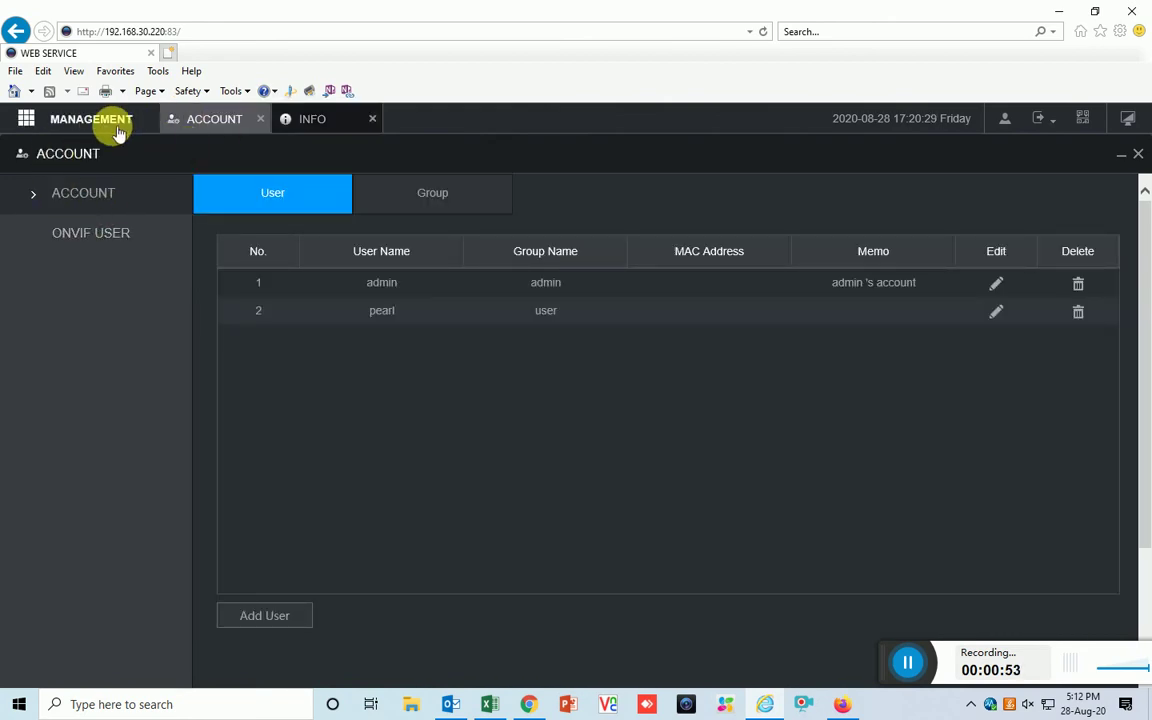
left_click(106, 130)
Run a manual check, enable and save Auto-check for updates, and show the System Upgrade file page
left_click(72, 262)
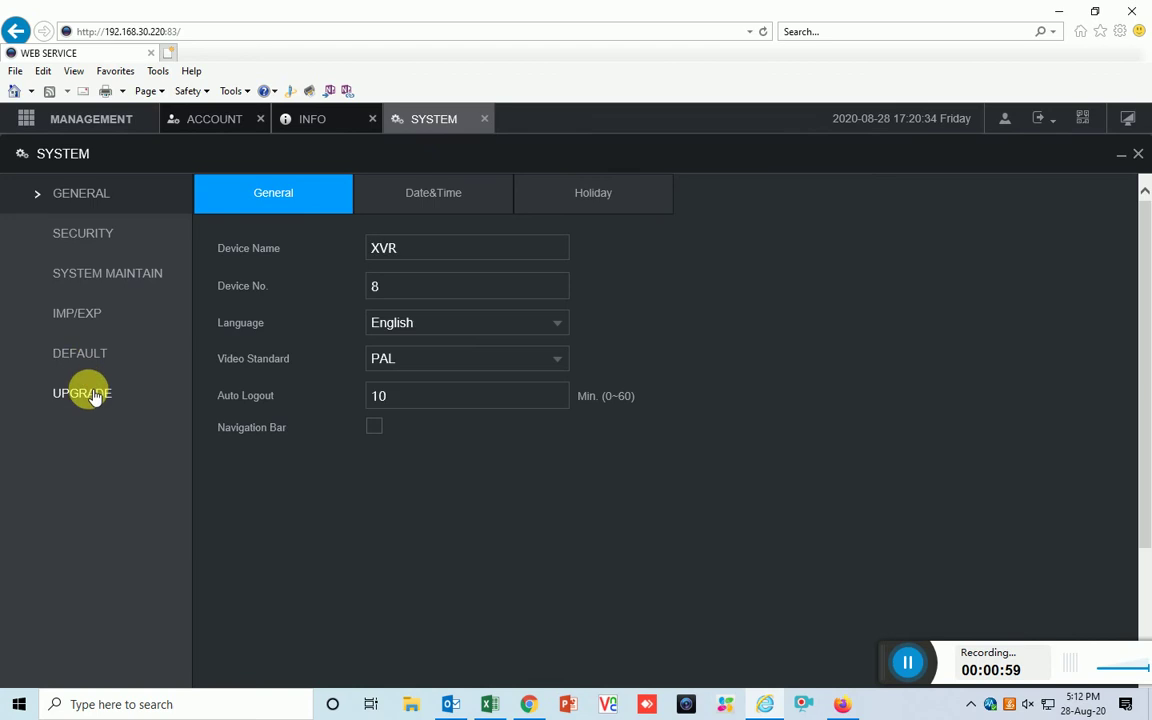
left_click(93, 392)
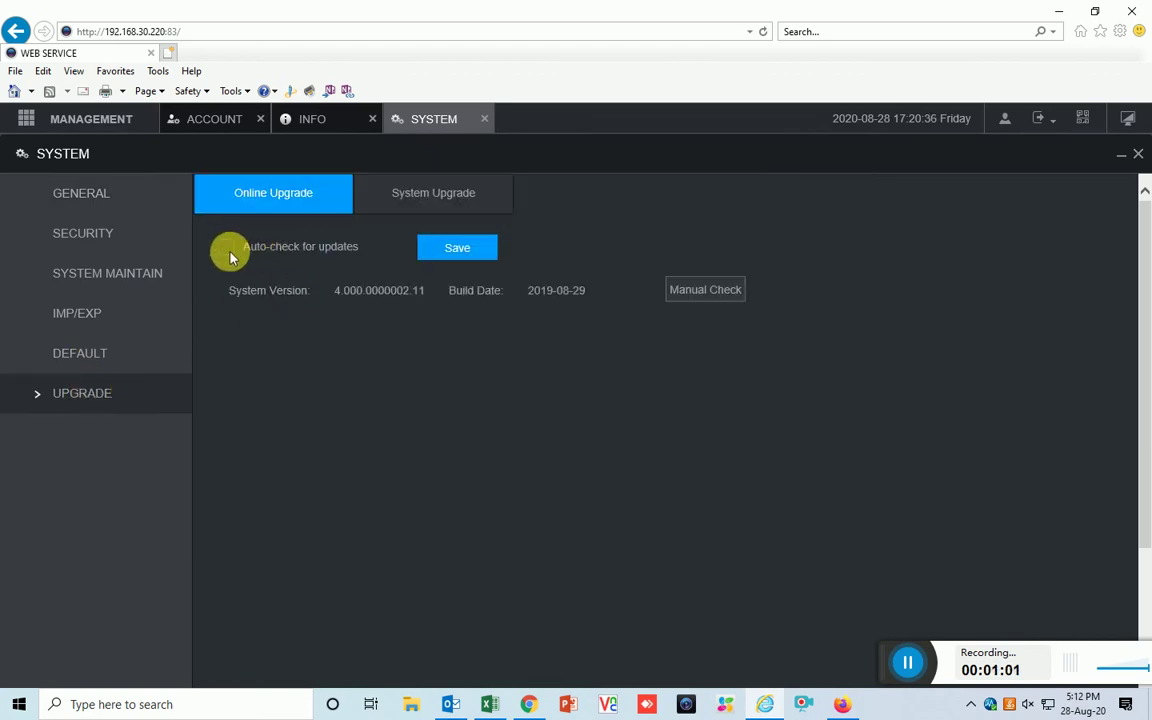
left_click(688, 298)
left_click(228, 249)
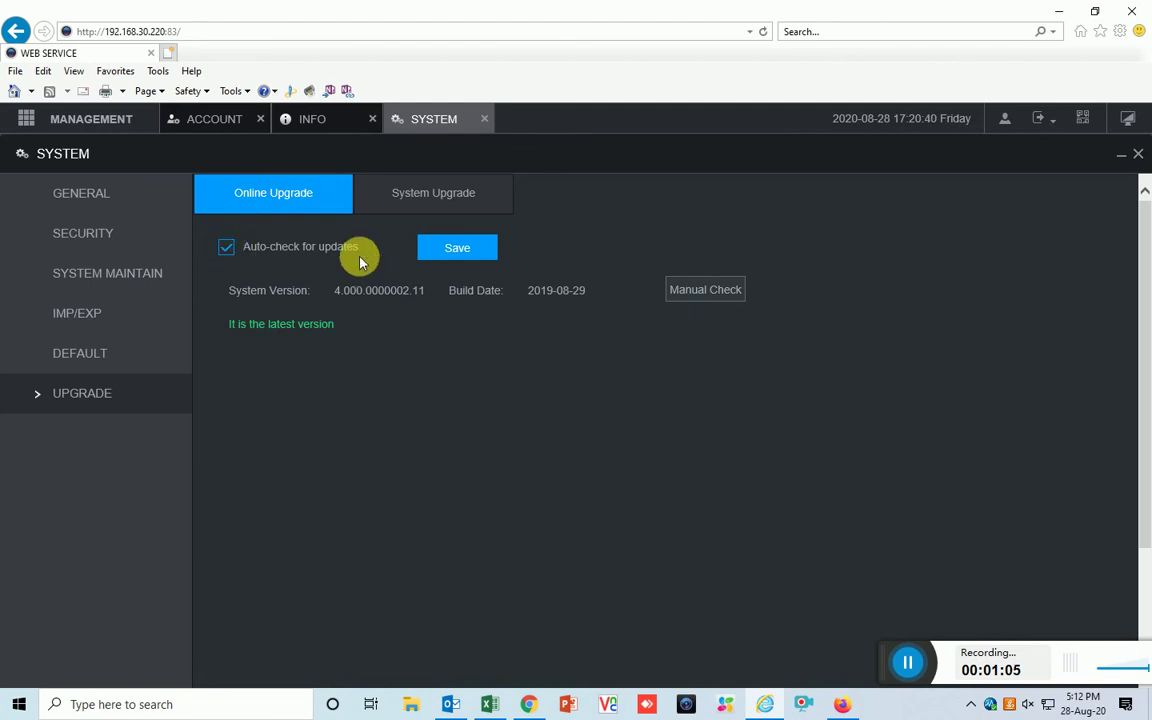
left_click(457, 249)
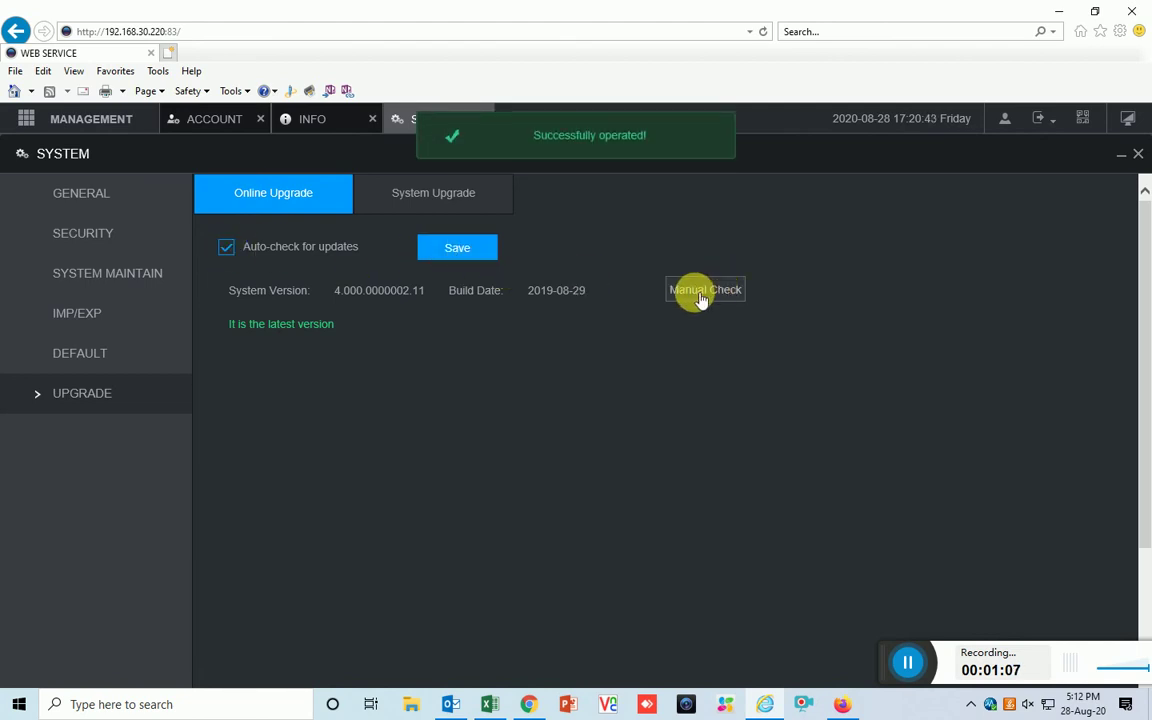
left_click(420, 197)
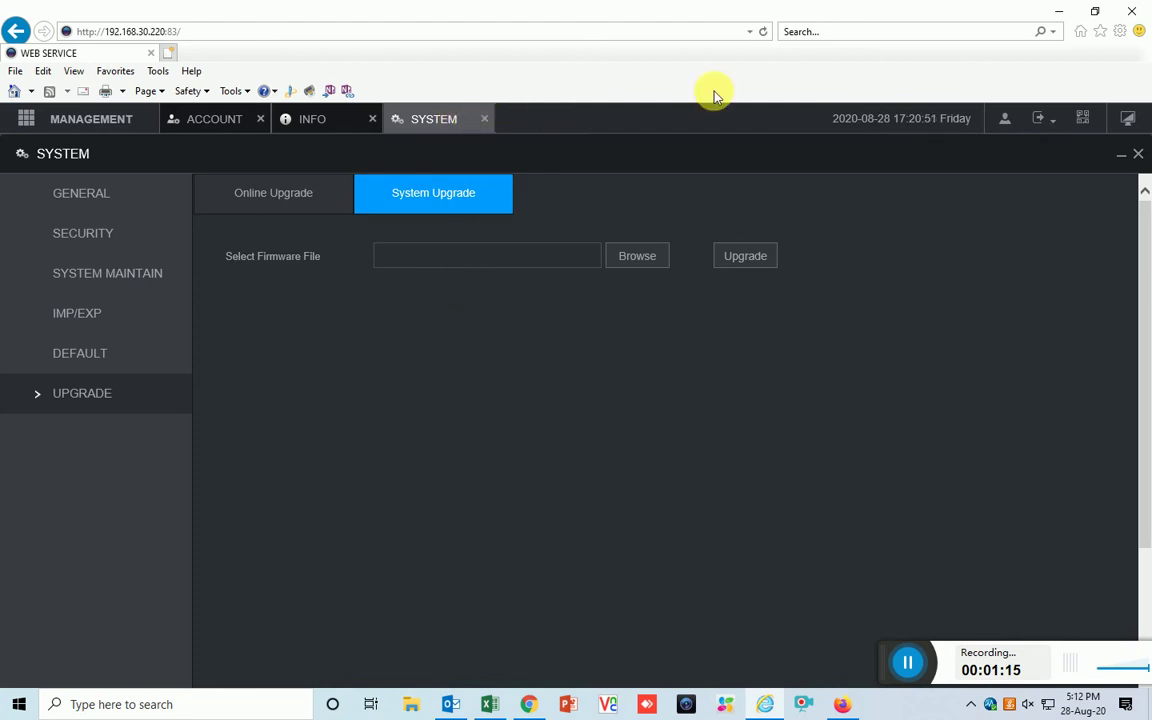
left_click(528, 704)
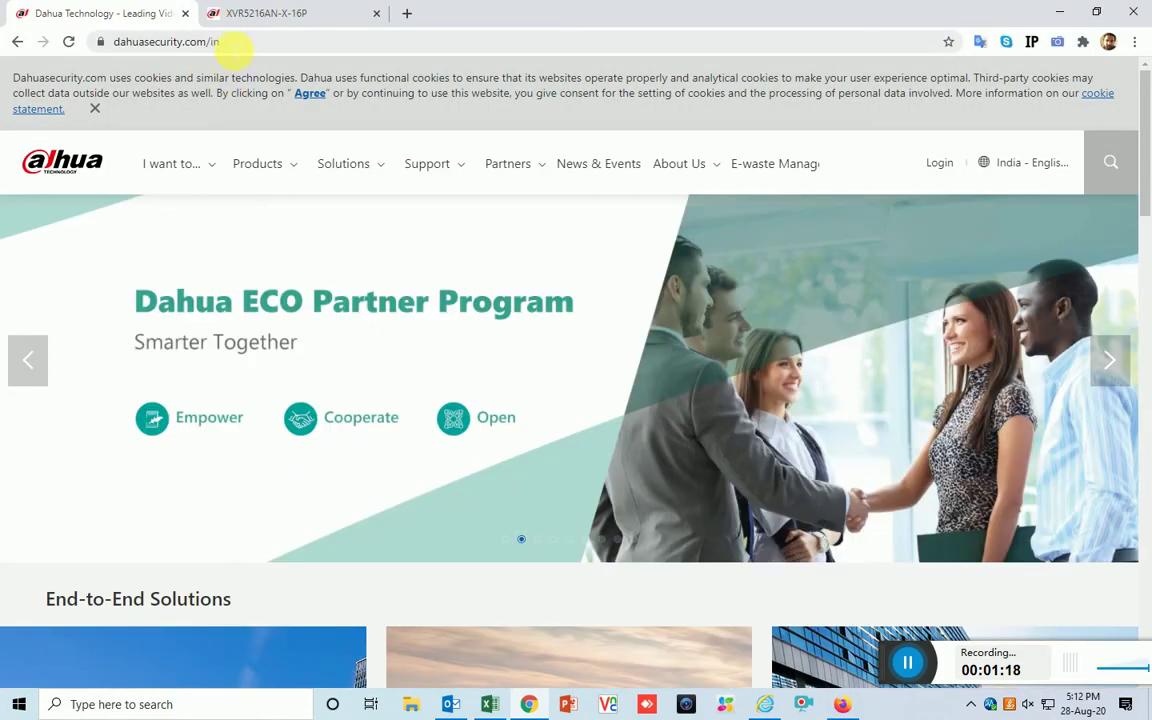
Reload the Dahua website and read the device model on the XVR info page
left_click(232, 45)
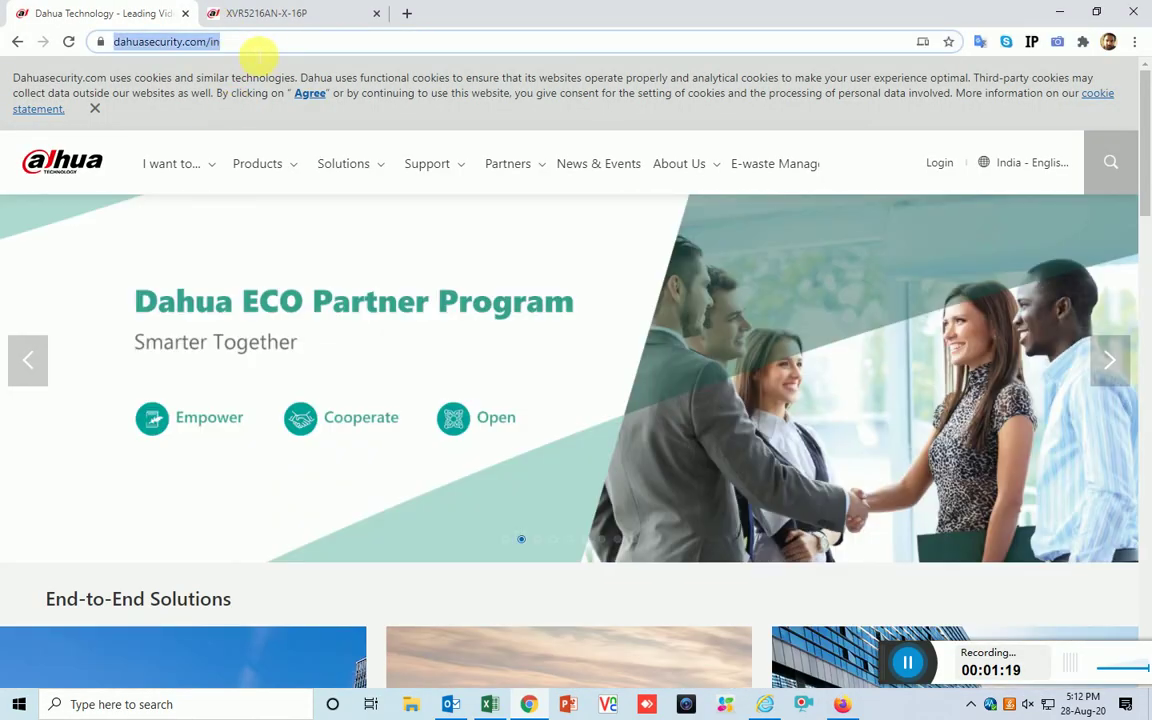
key("Return")
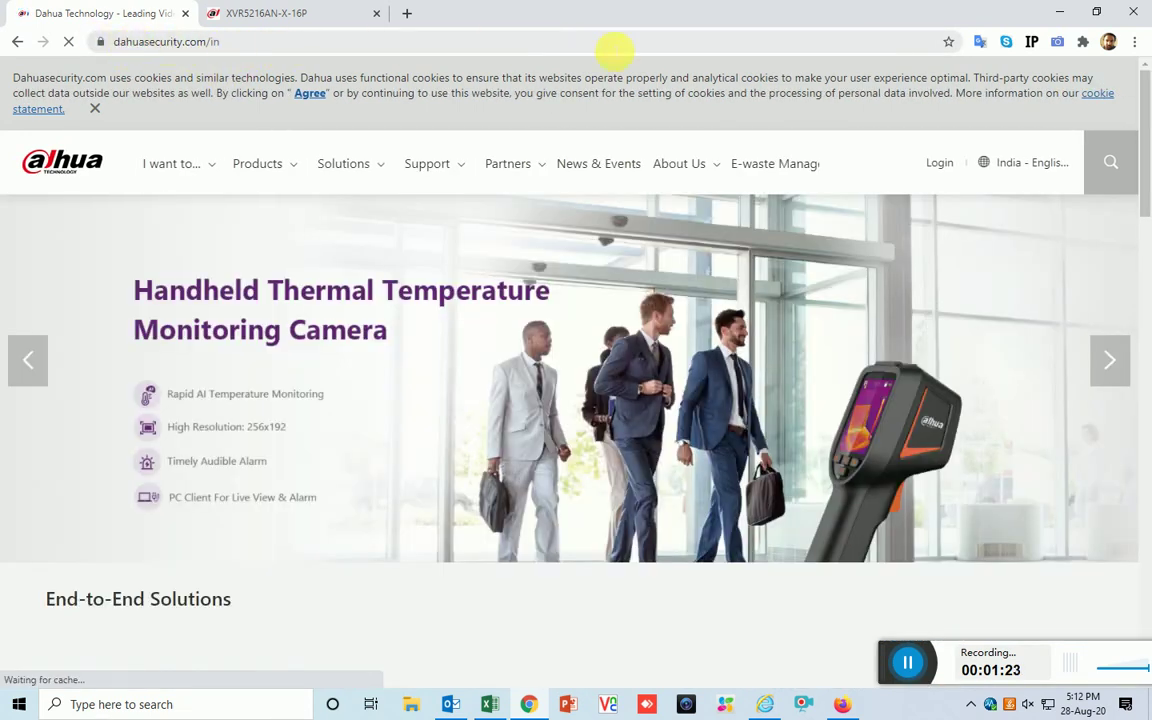
left_click(1062, 13)
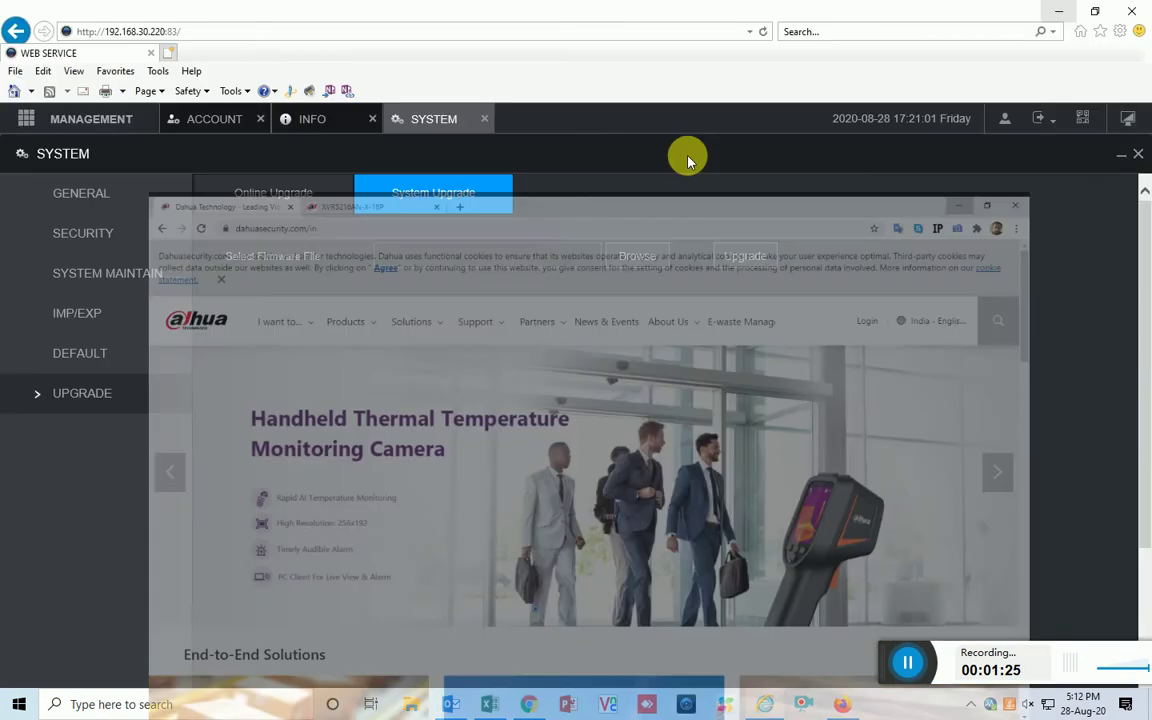
left_click(307, 121)
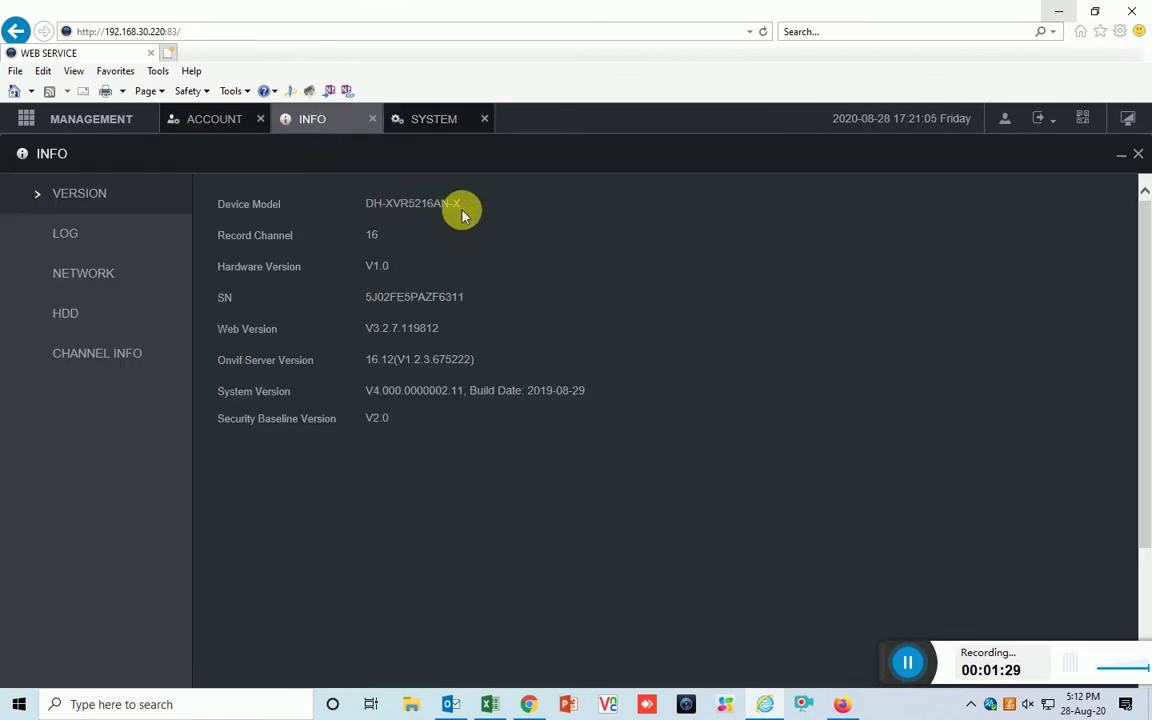
Search dahuasecurity.com for XVR5216AN-X and browse the product result with its Datasheet tab
left_click(1058, 12)
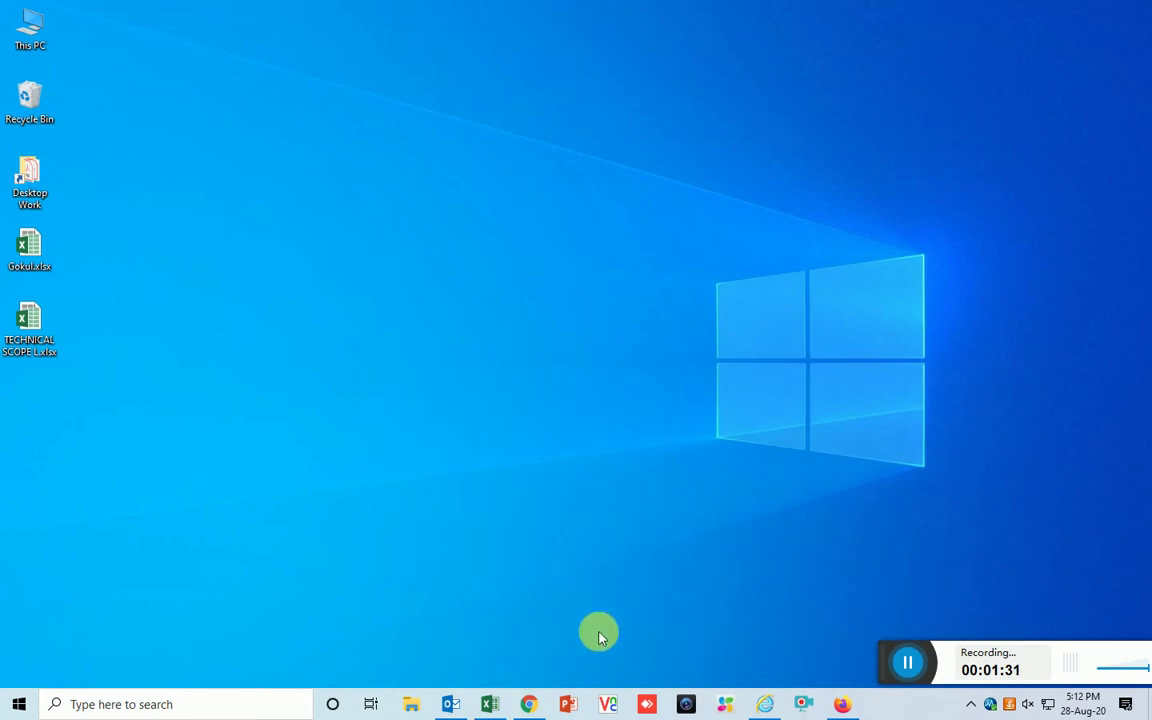
left_click(529, 704)
left_click(1110, 161)
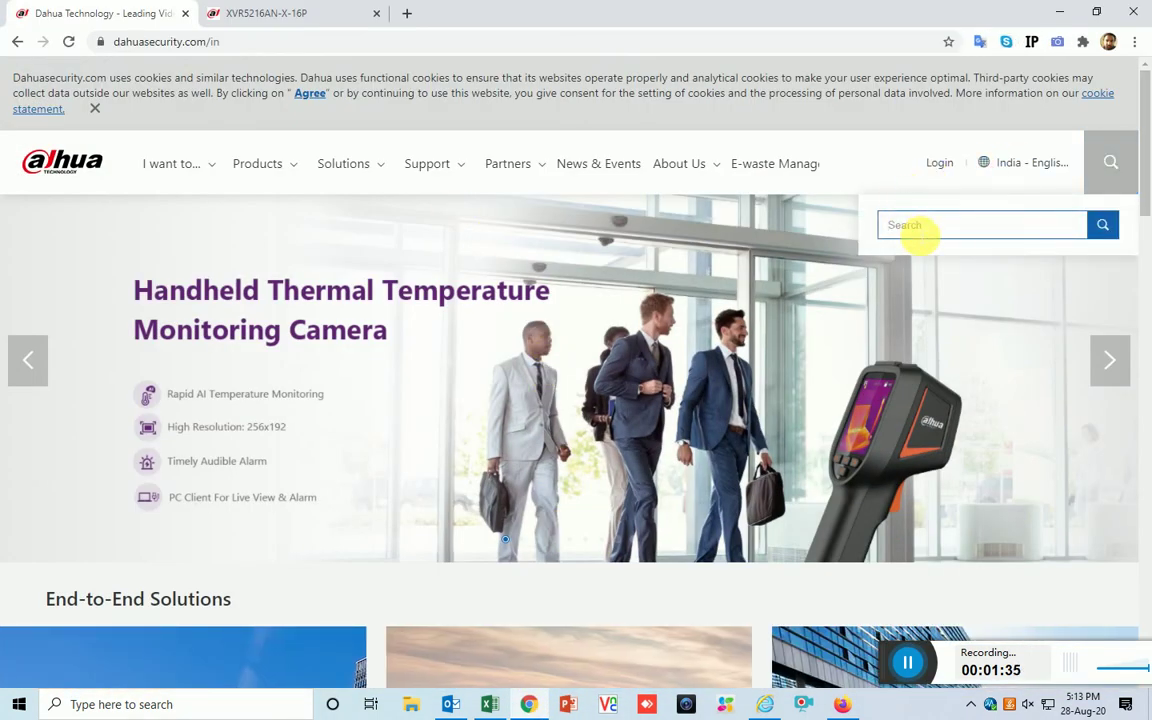
type("XVR5216AN-X")
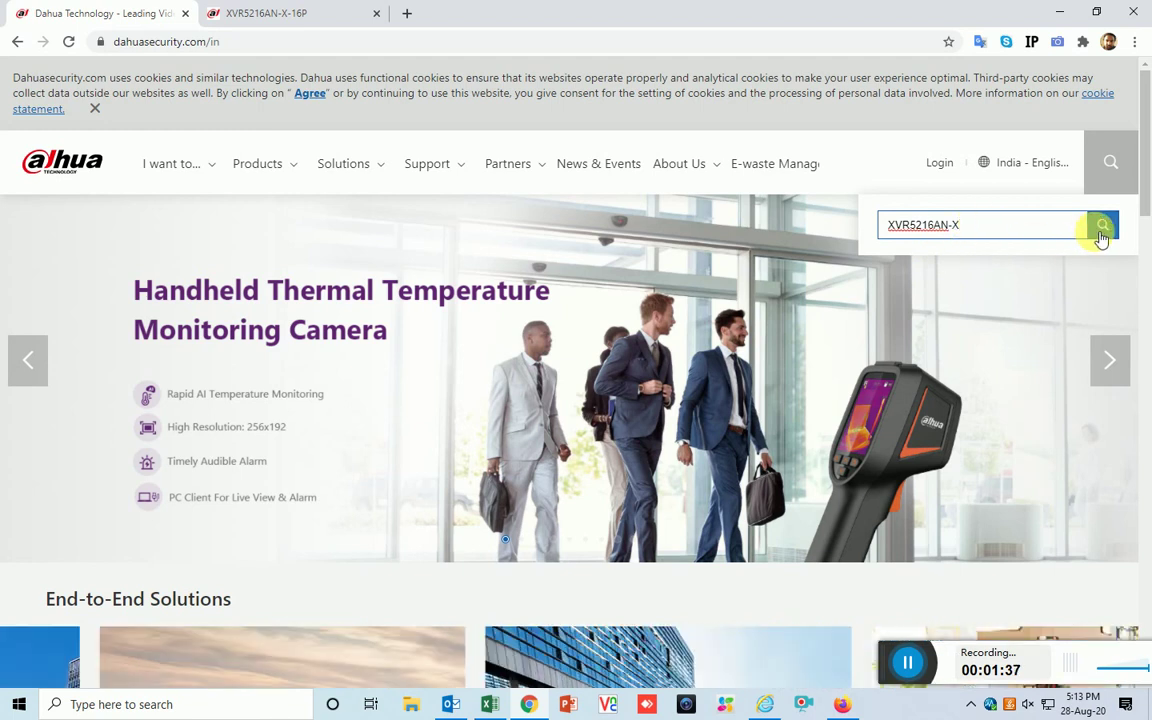
left_click(1101, 230)
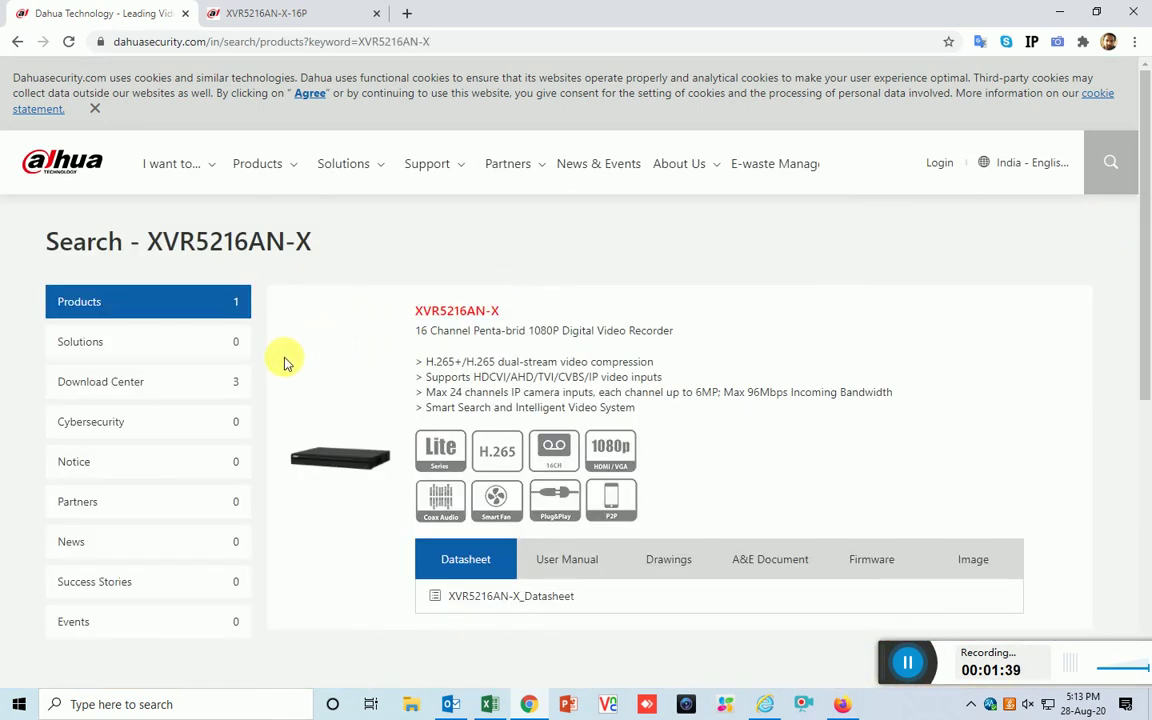
left_click_drag(33, 239, 329, 239)
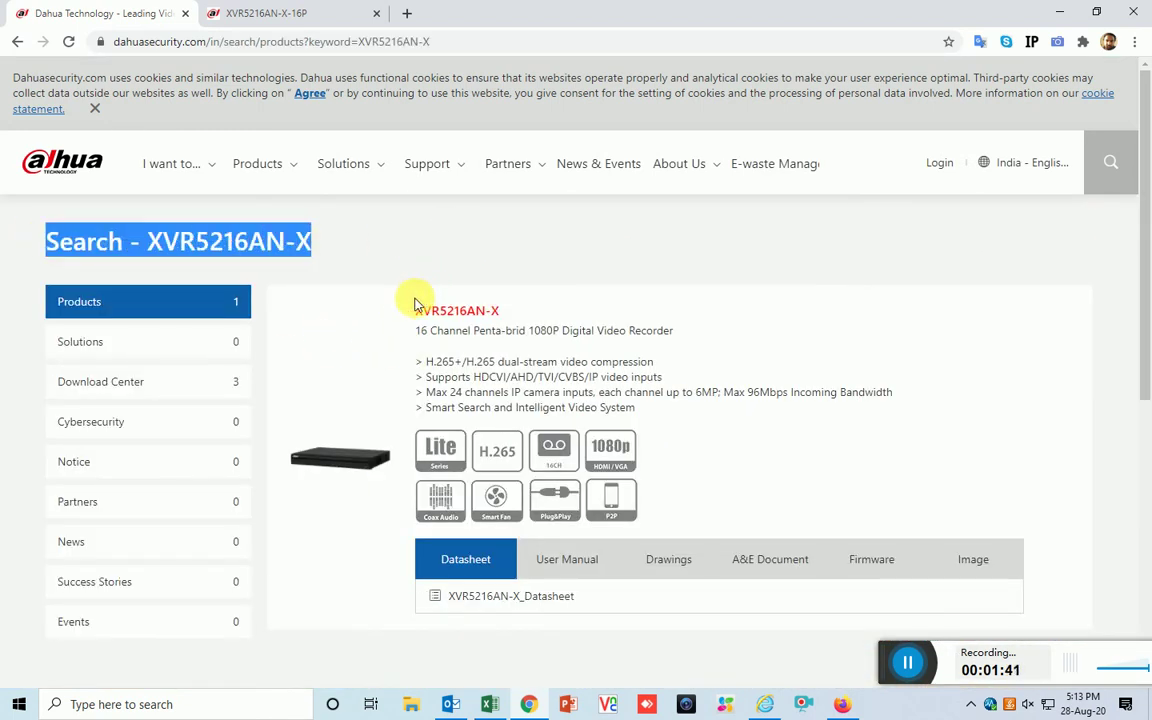
scroll(495, 318, "down", 2)
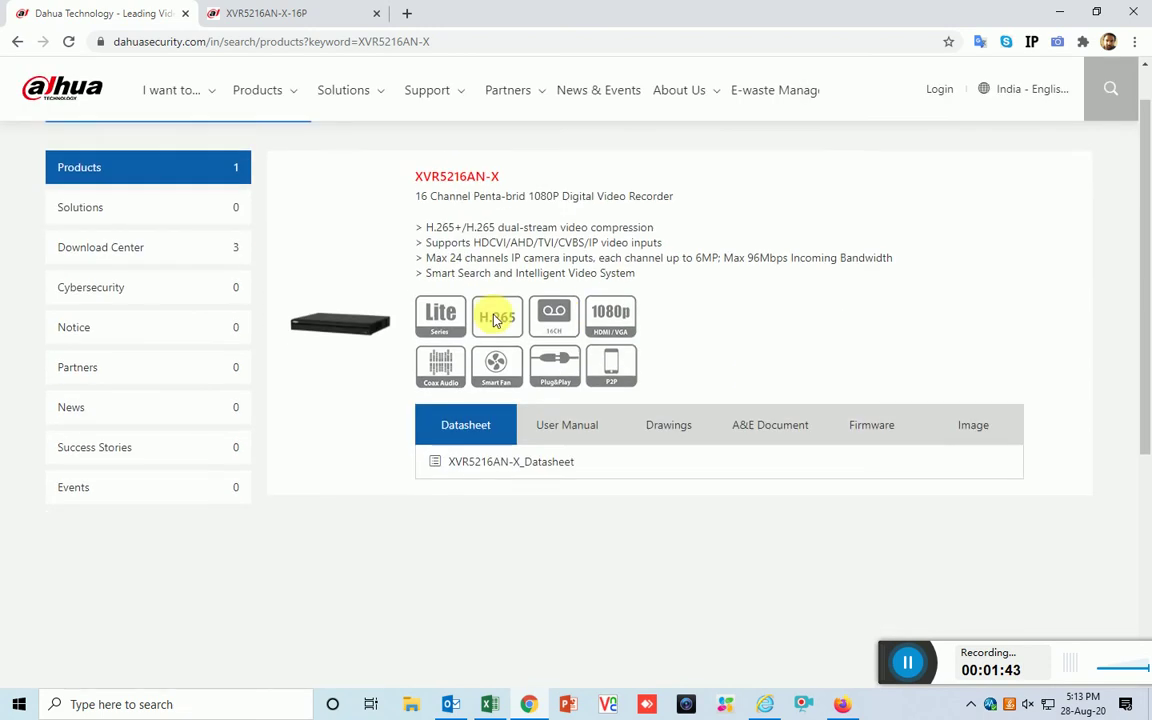
scroll(512, 390, "down", 2)
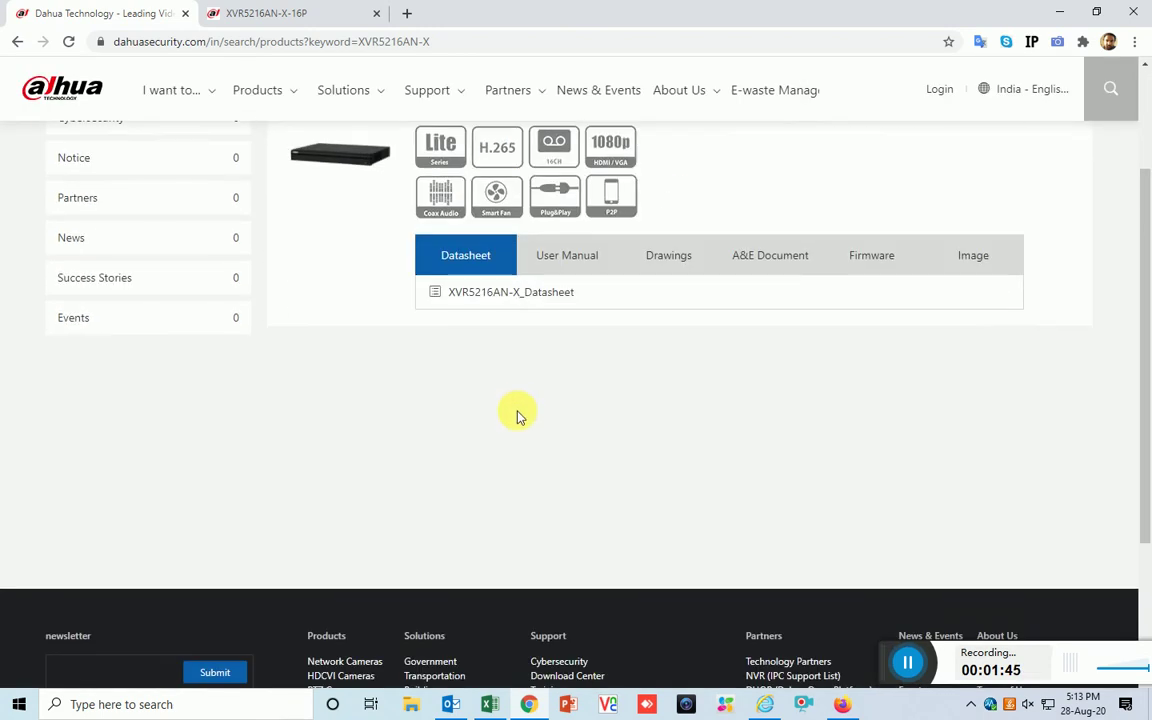
scroll(597, 432, "up", 1)
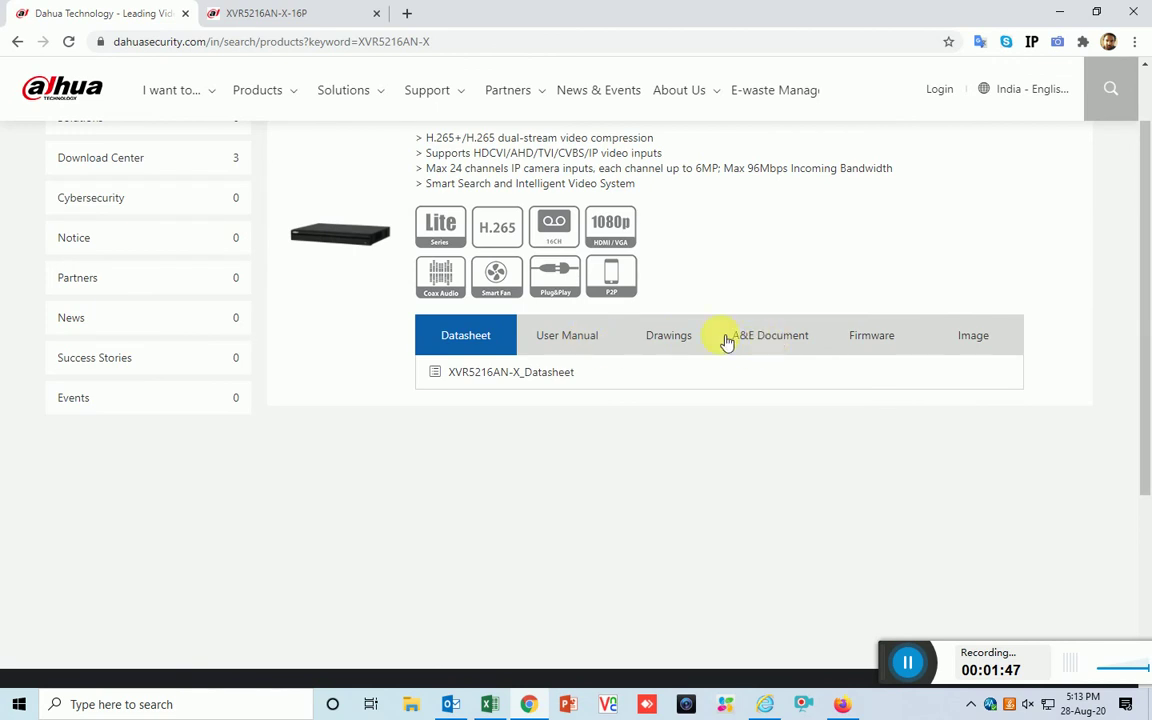
scroll(550, 375, "up", 3)
Open the XVR5216AN-X product page in a new tab and list its firmware under Download > Firmware
left_click(360, 455)
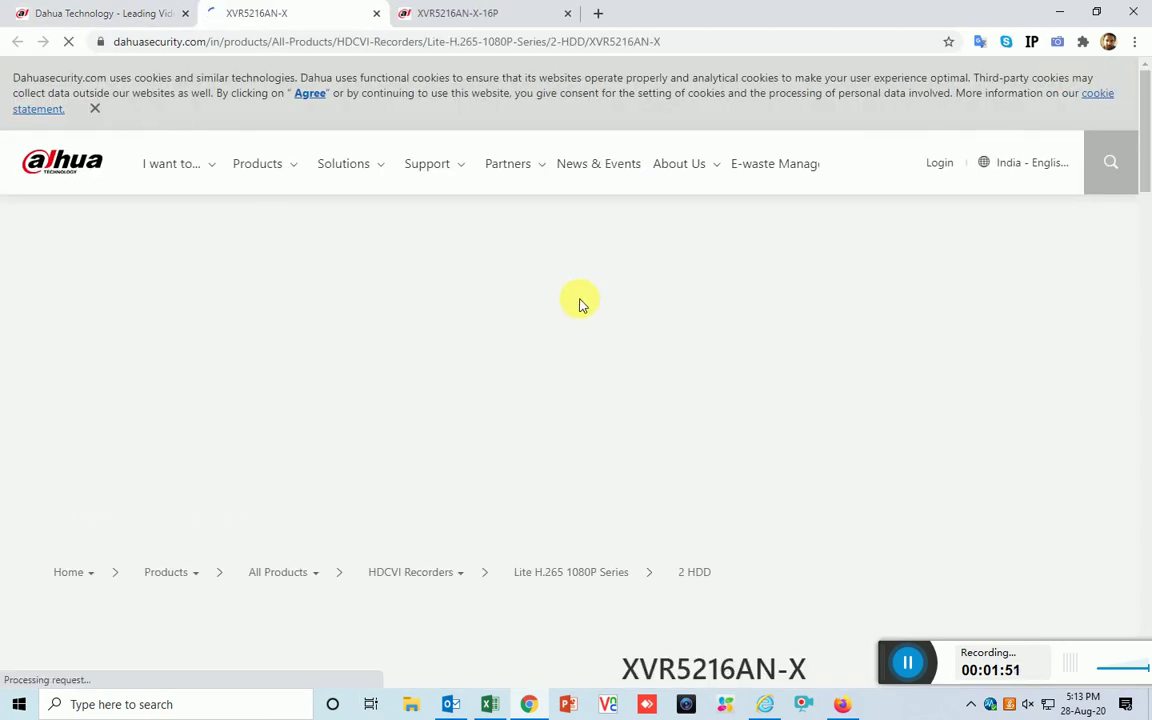
scroll(578, 283, "down", 5)
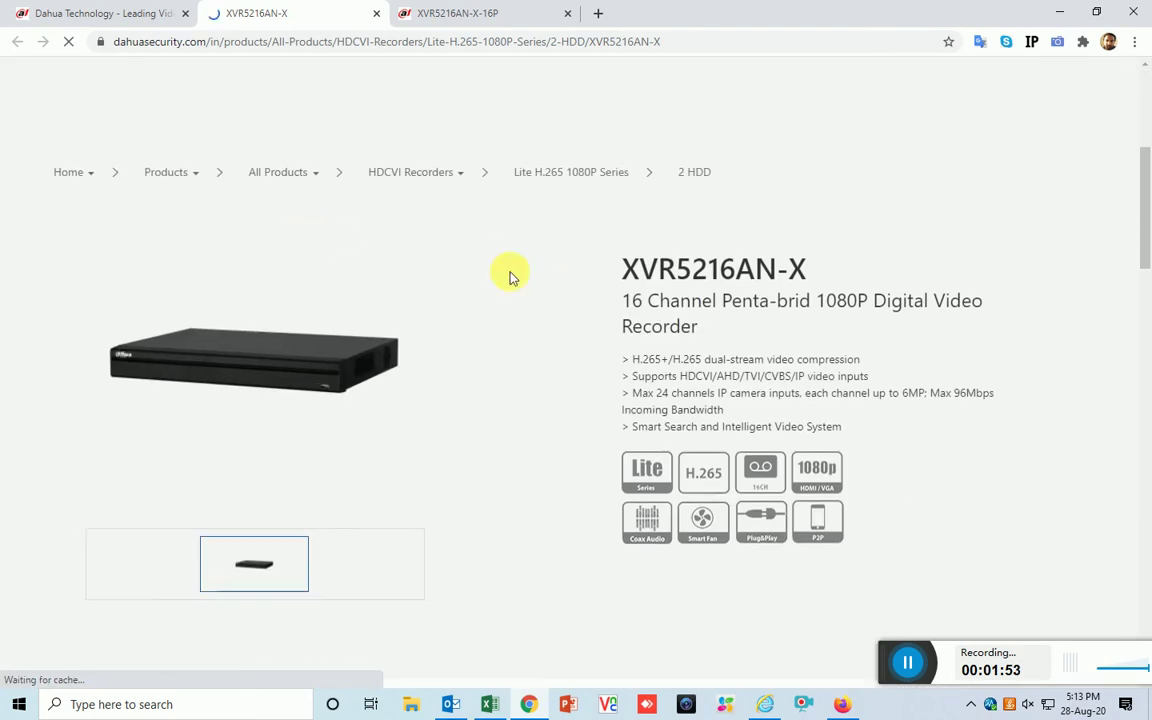
scroll(511, 276, "down", 5)
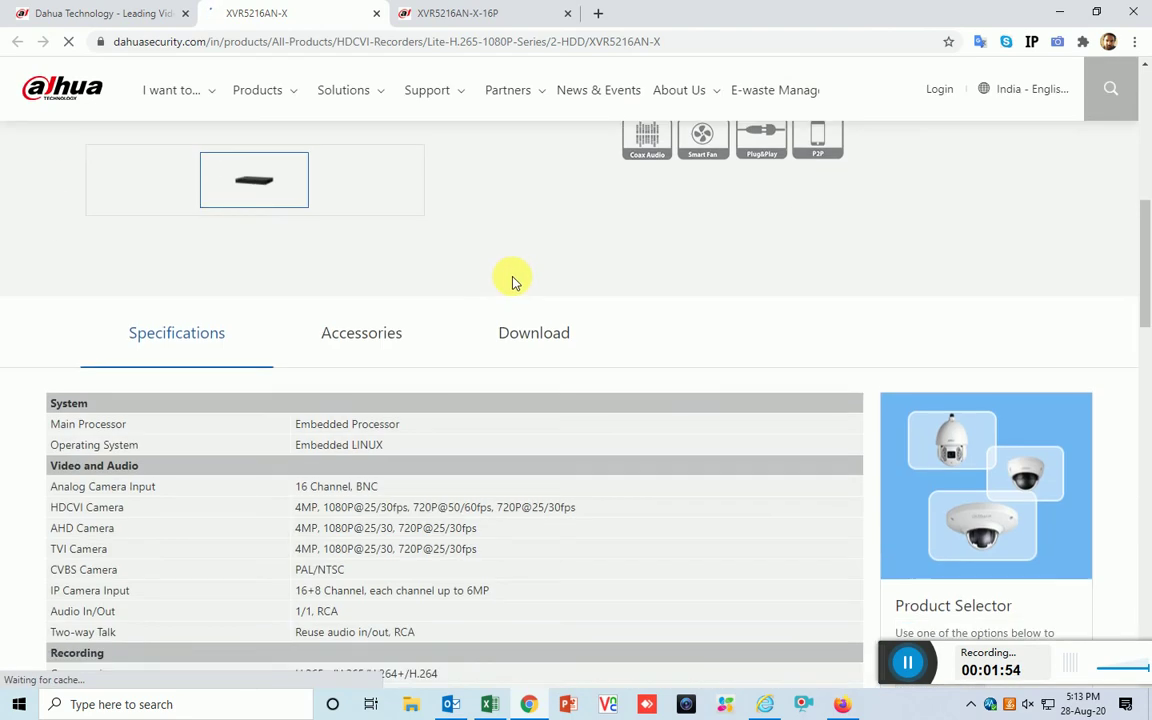
left_click(547, 343)
scroll(540, 338, "down", 2)
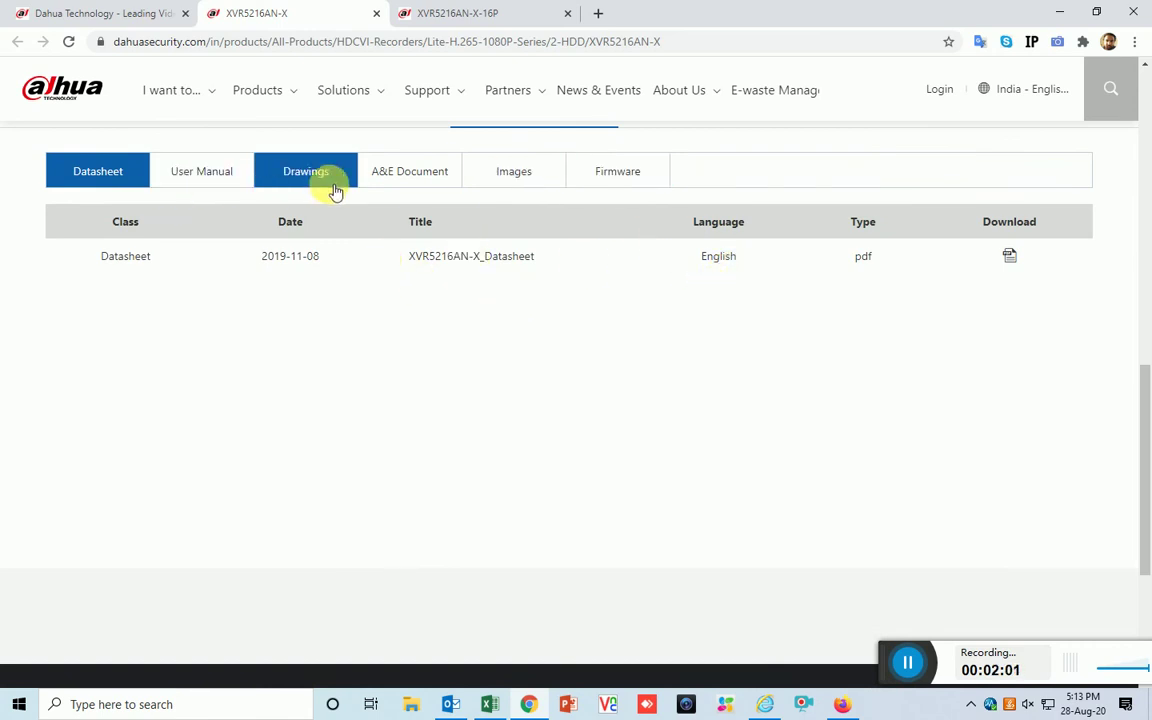
left_click(636, 173)
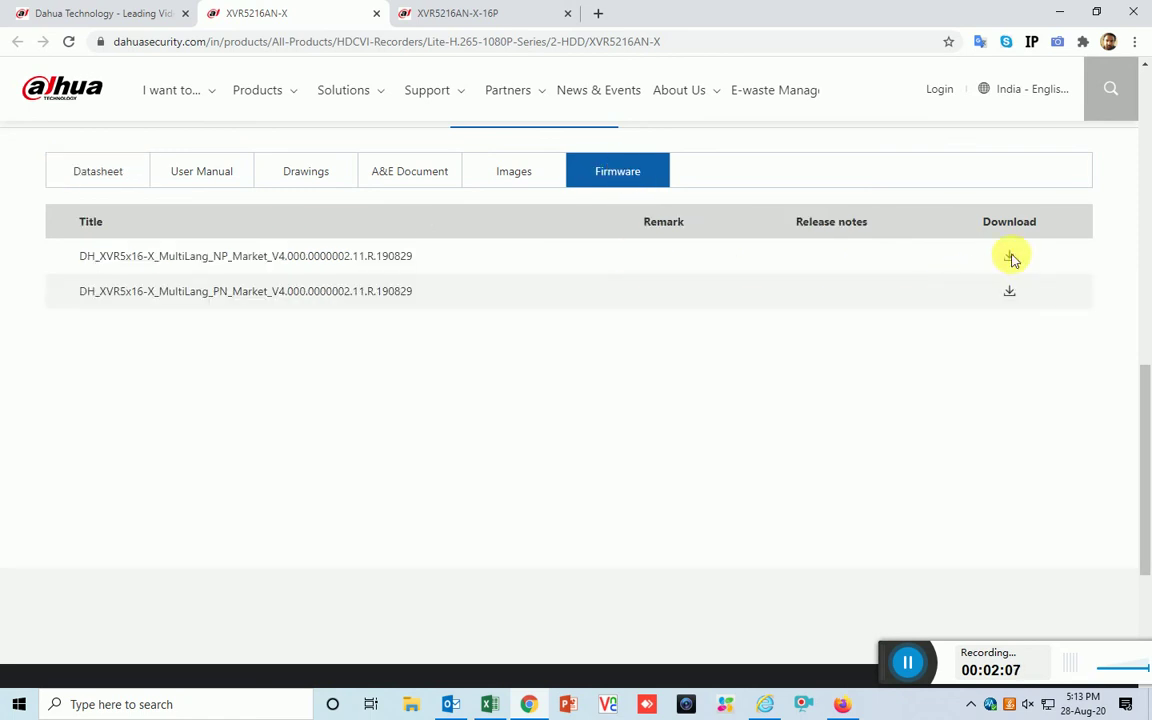
Start the first NP firmware download, accept the license agreement, and choose India as the country
left_click(1009, 257)
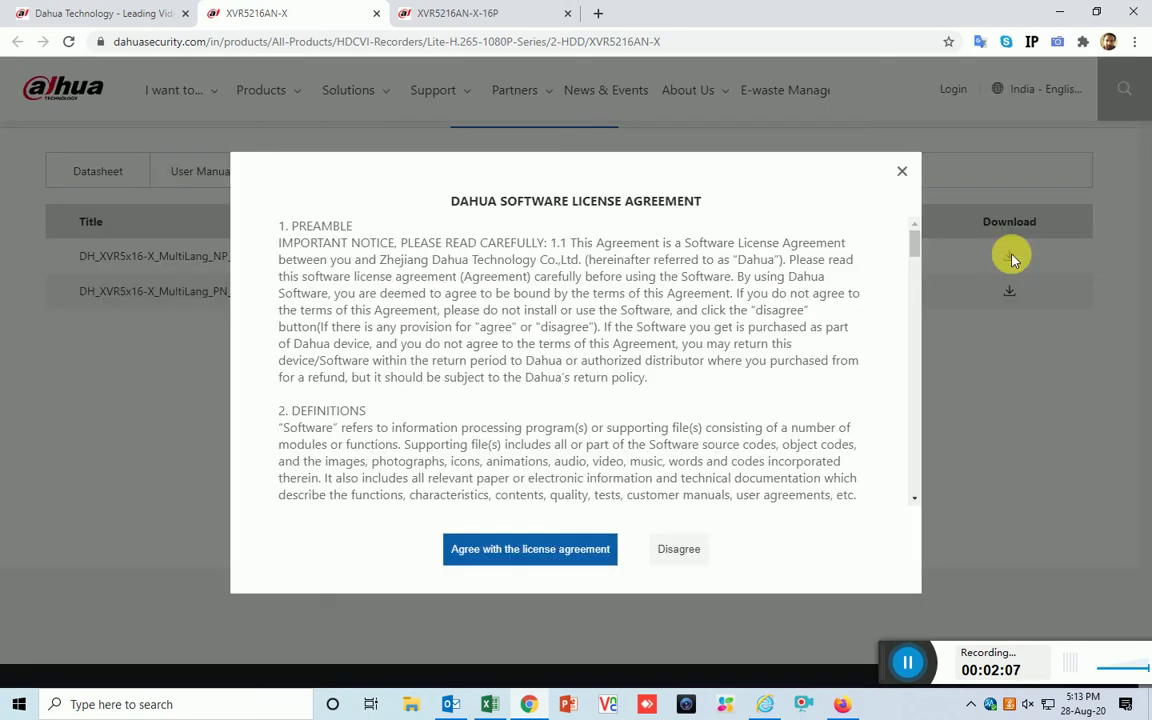
left_click(498, 556)
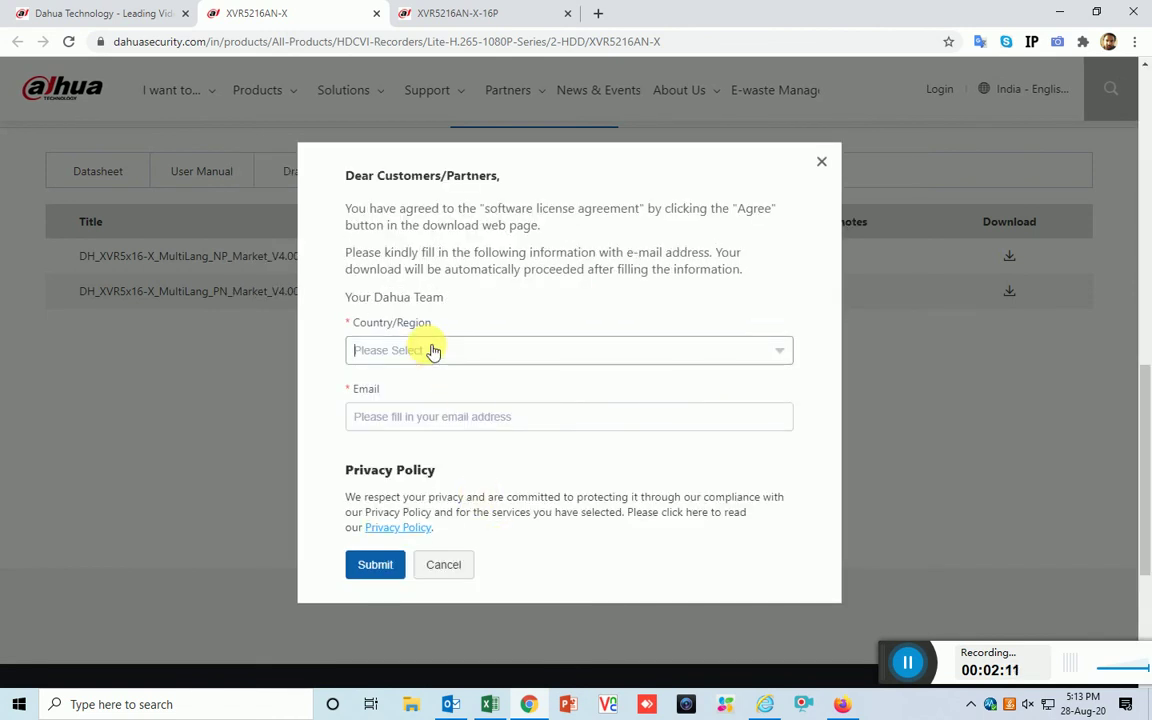
left_click(784, 355)
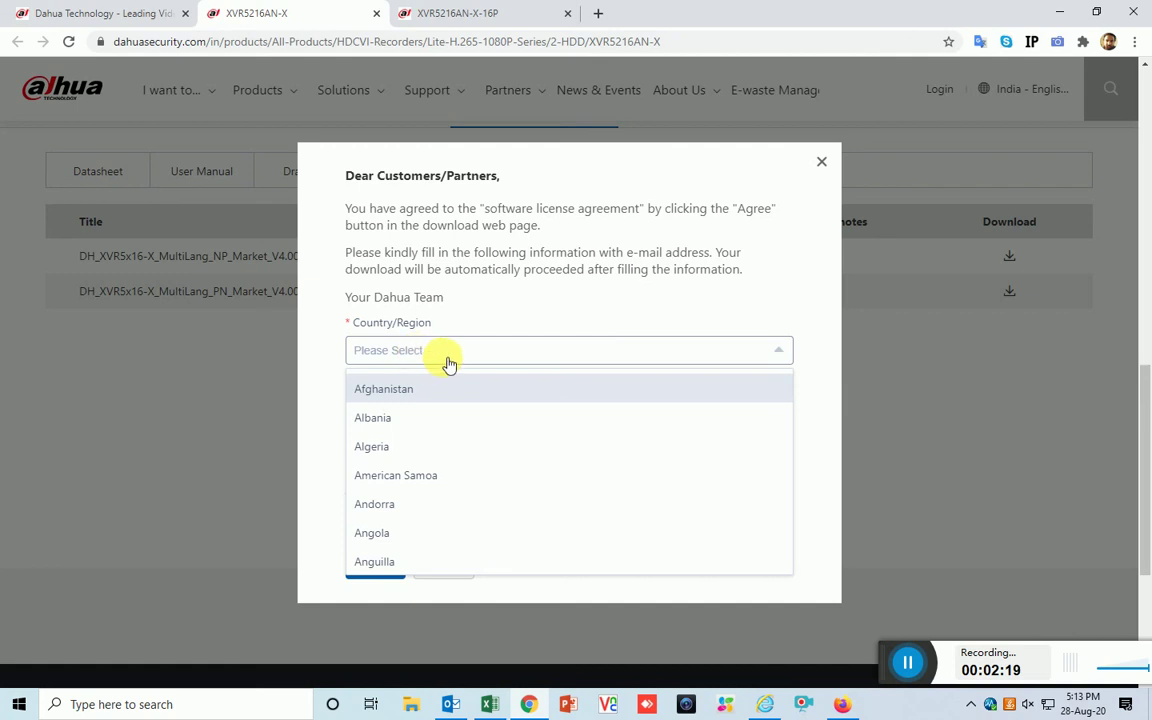
scroll(411, 447, "down", 13)
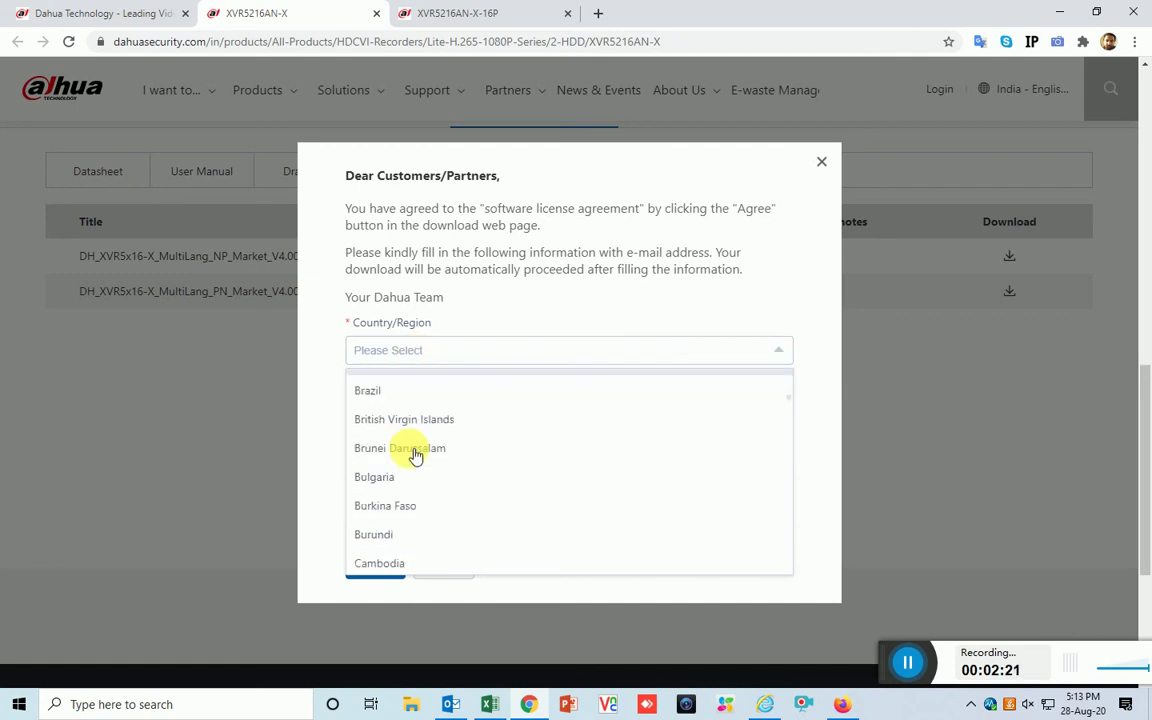
scroll(411, 458, "down", 13)
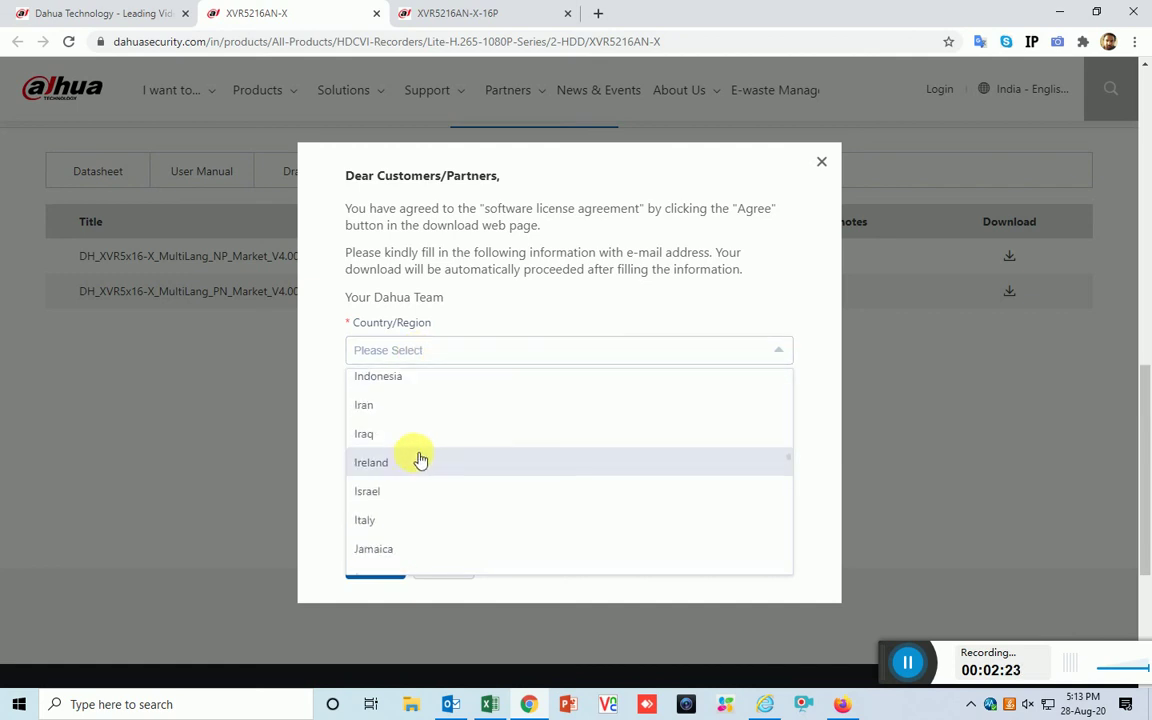
scroll(392, 425, "up", 3)
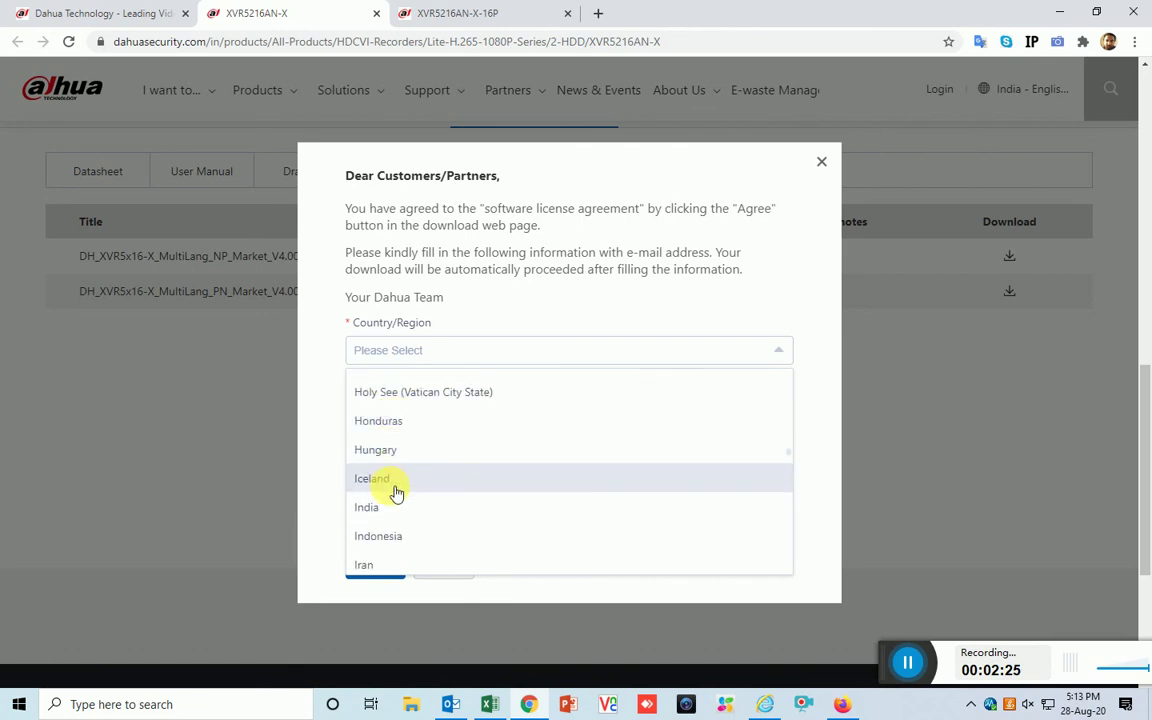
left_click(395, 521)
Enter the email address and submit the form to start the firmware zip download
left_click(398, 417)
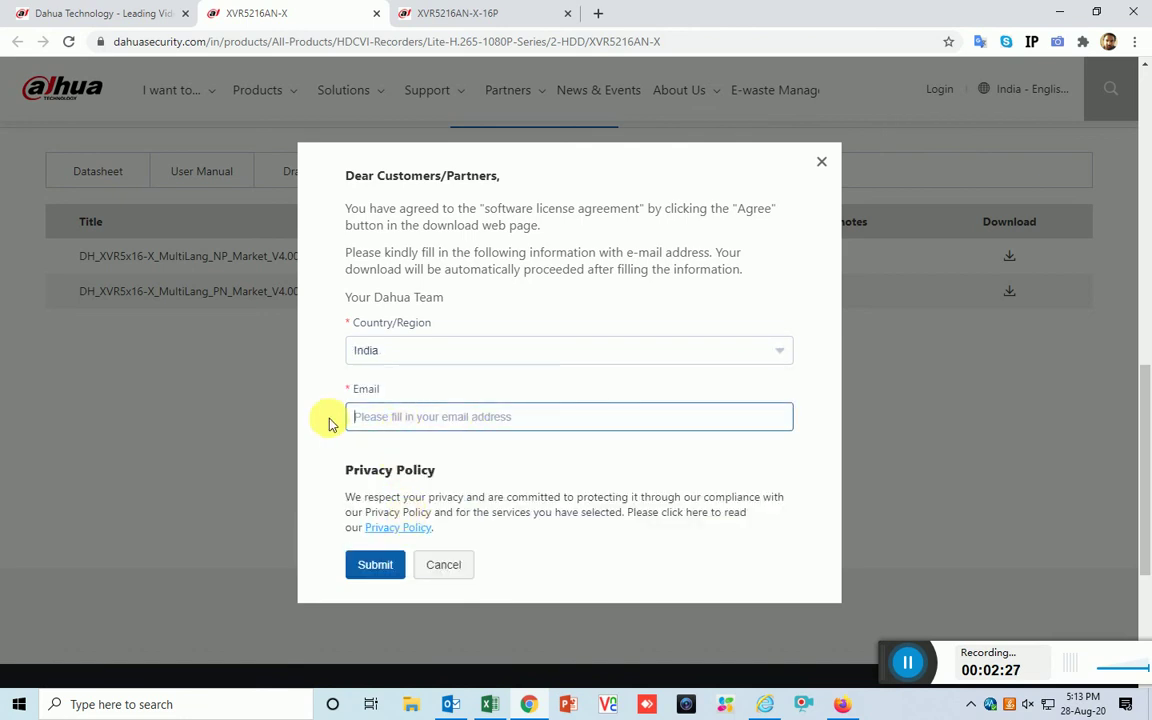
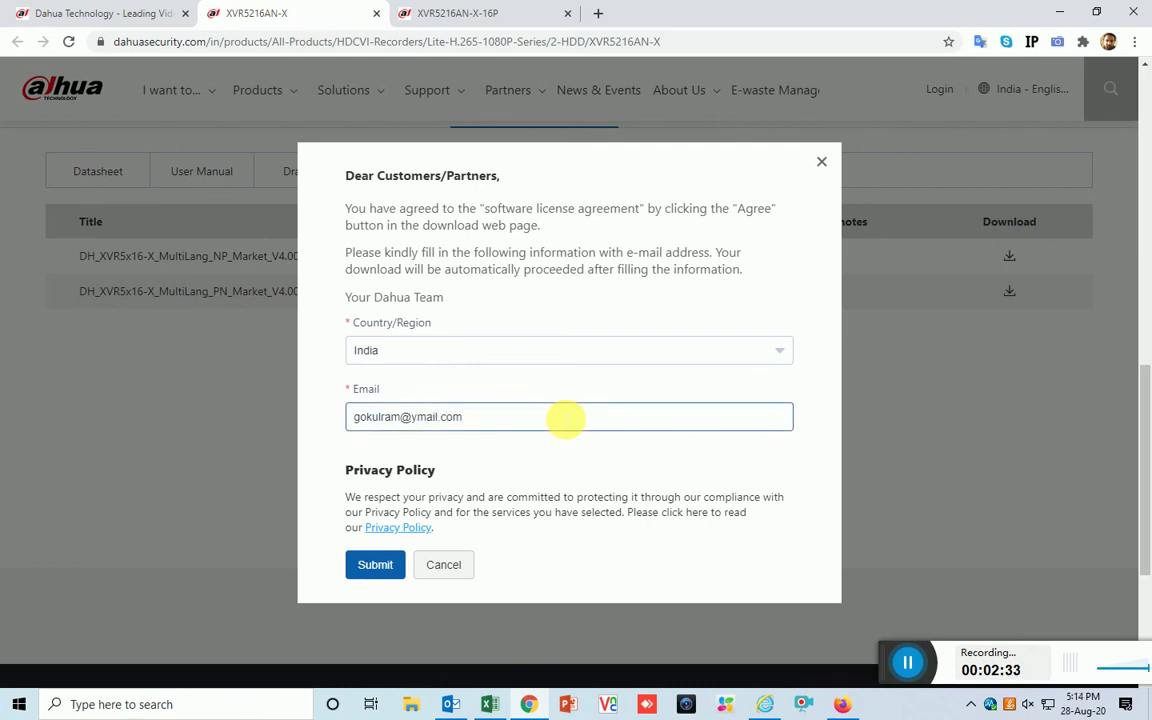
left_click(375, 564)
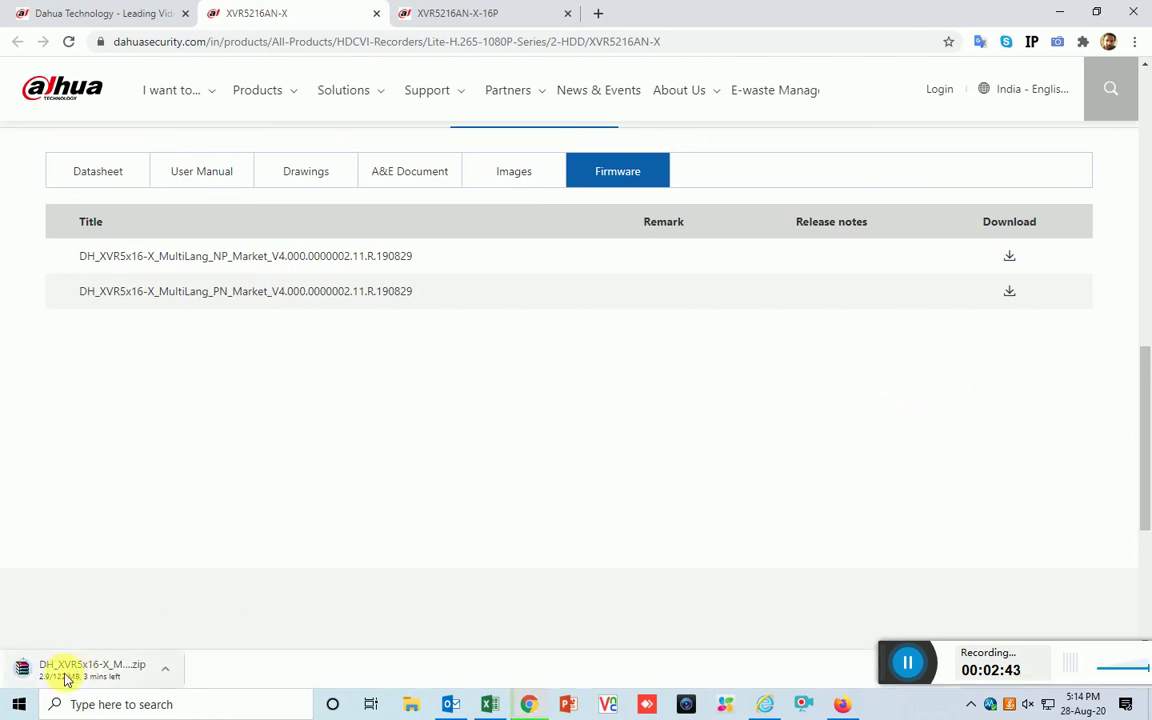
left_click(163, 668)
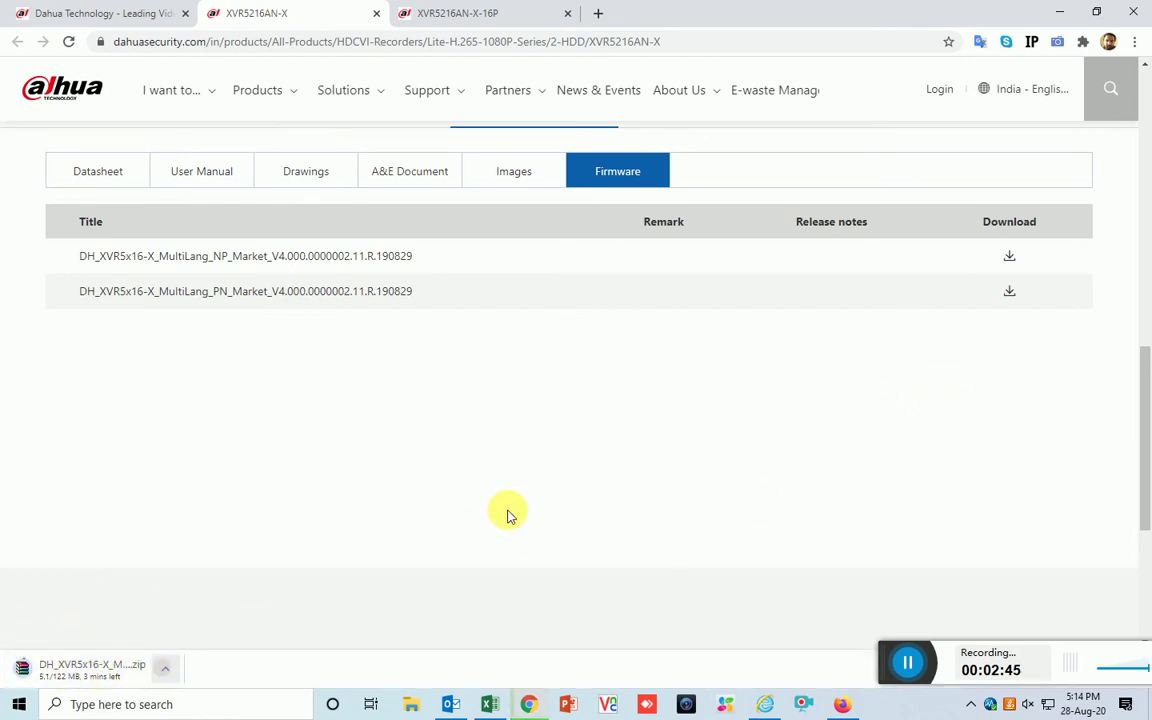
Find the downloaded DH_XVR5x16-X firmware zip in the Downloads folder, then return to Chrome
left_click(1059, 12)
left_click(1059, 12)
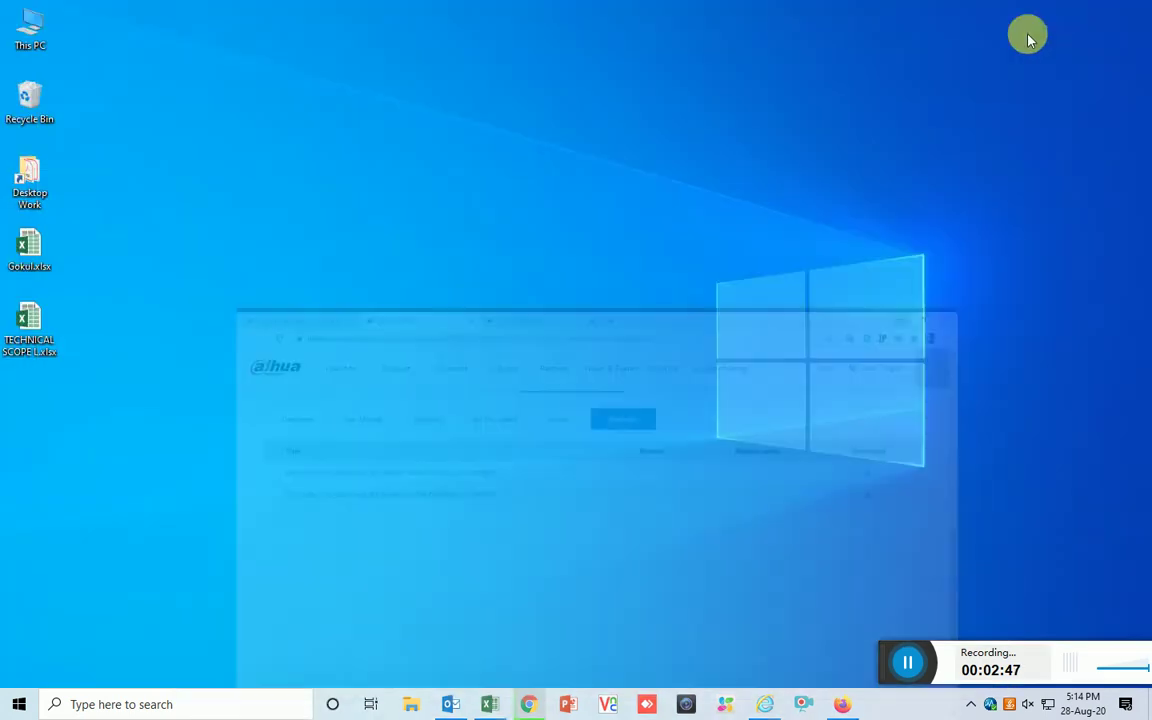
left_click(43, 39)
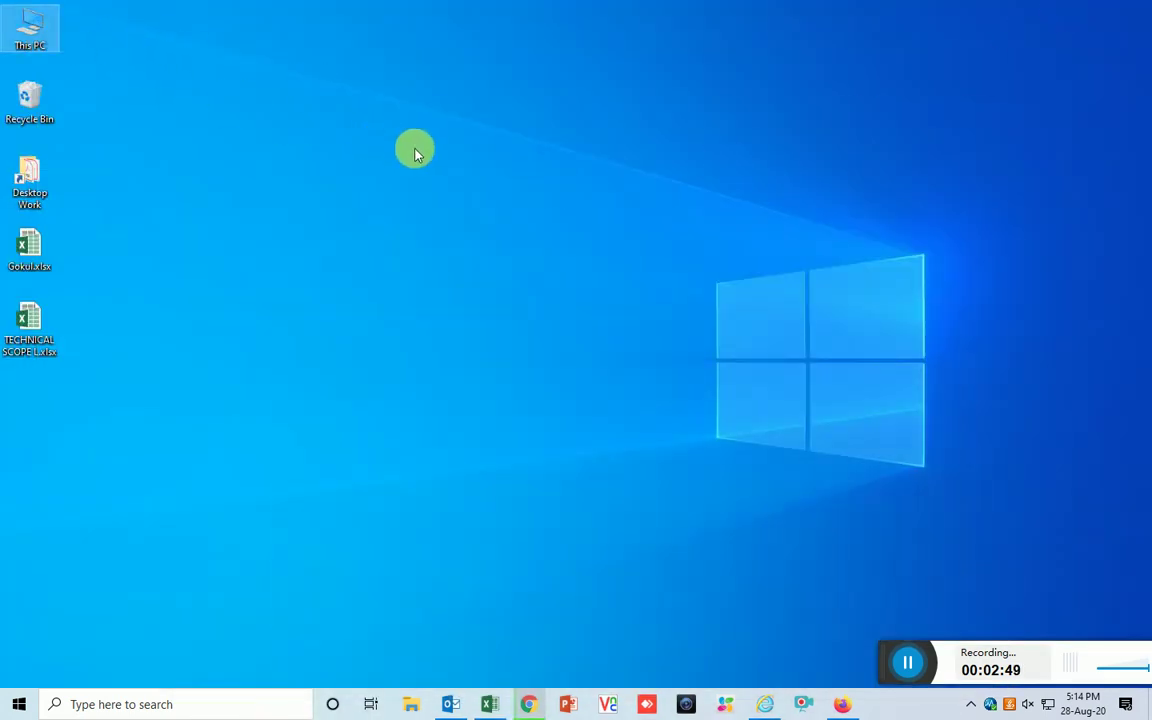
double_click(36, 42)
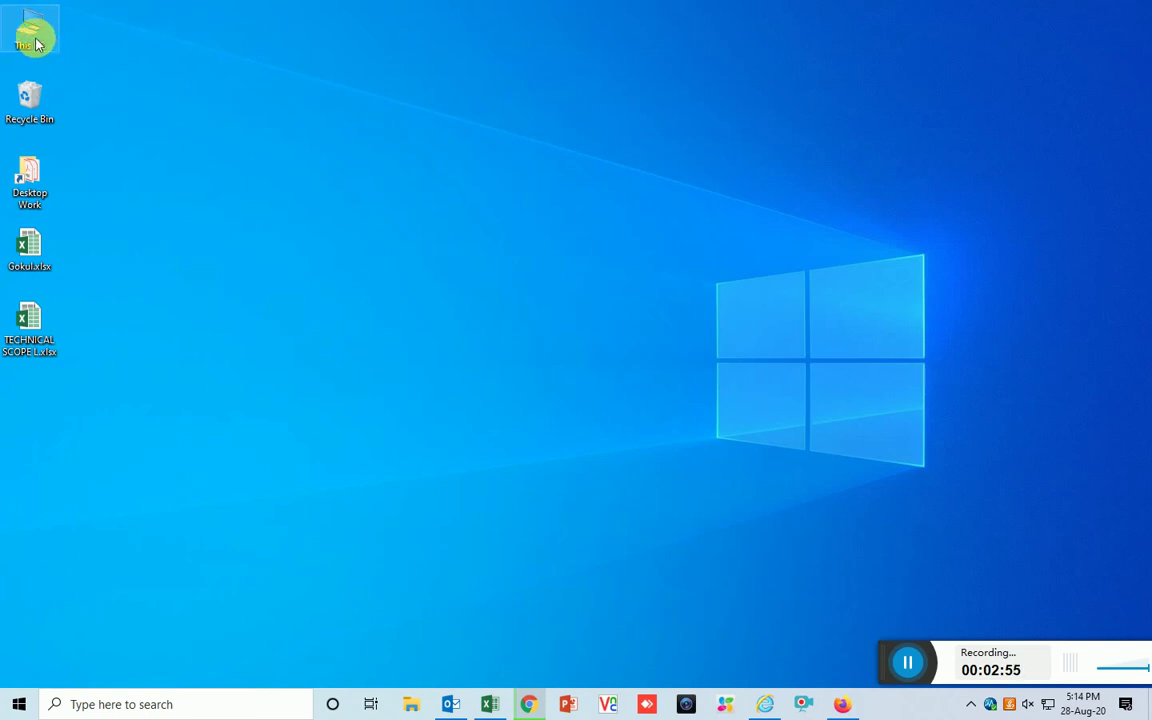
left_click(413, 705)
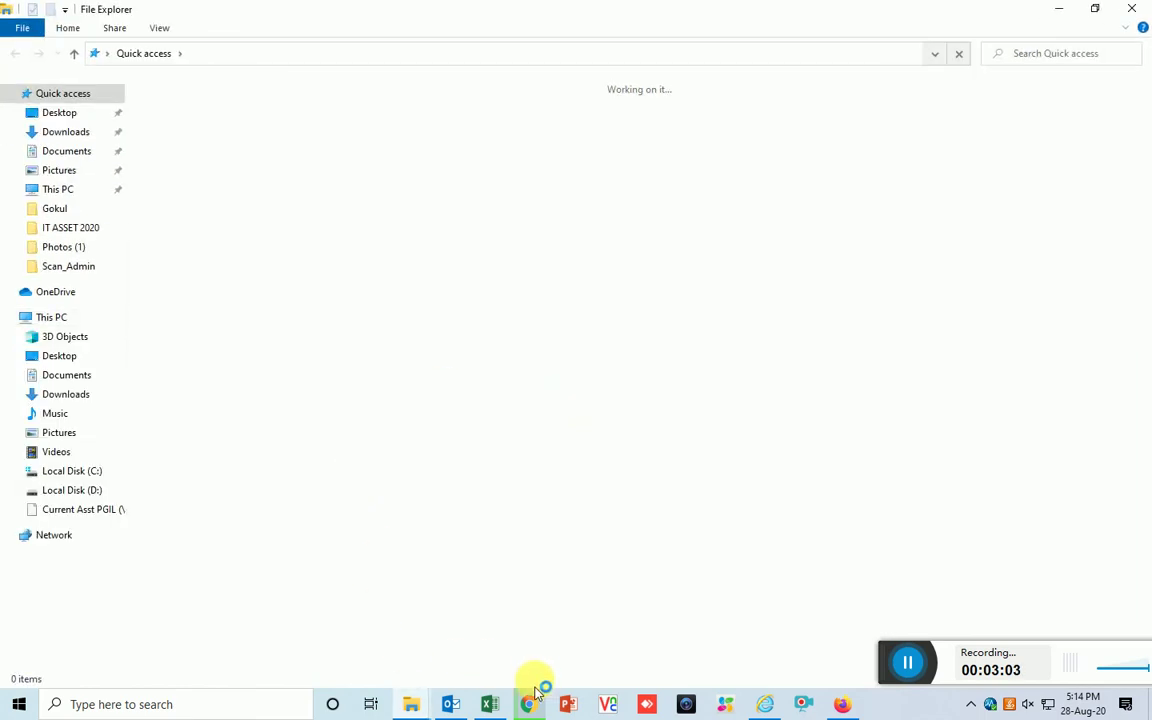
left_click(66, 131)
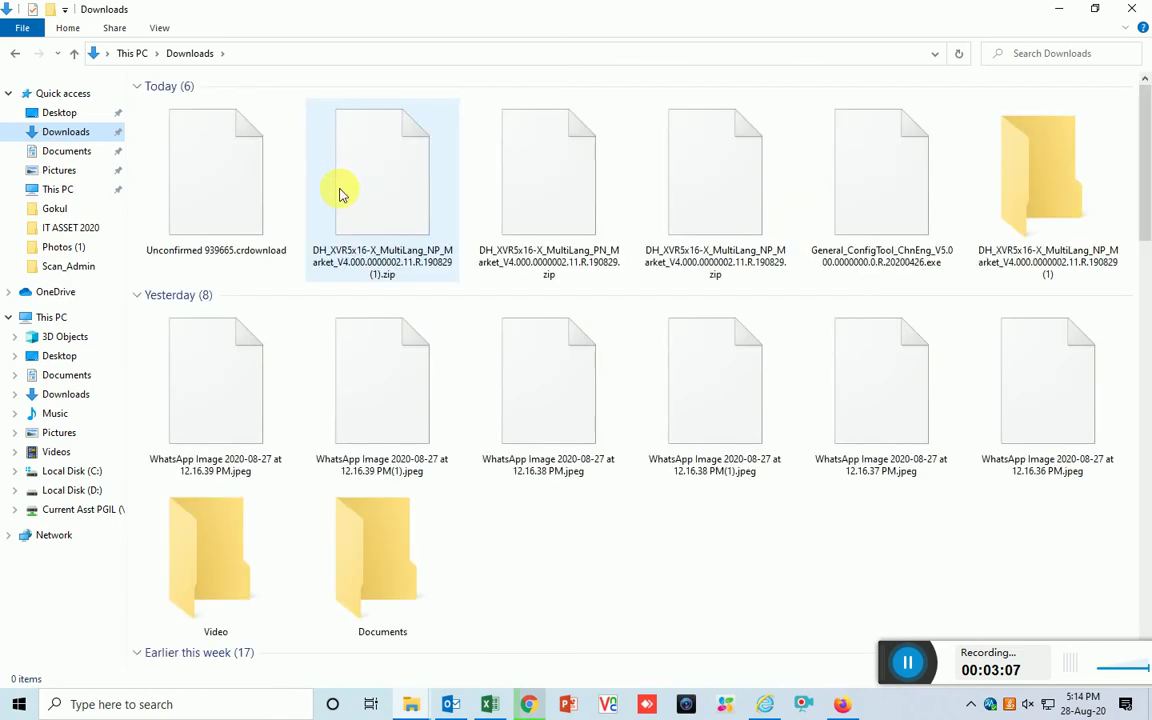
left_click(372, 195)
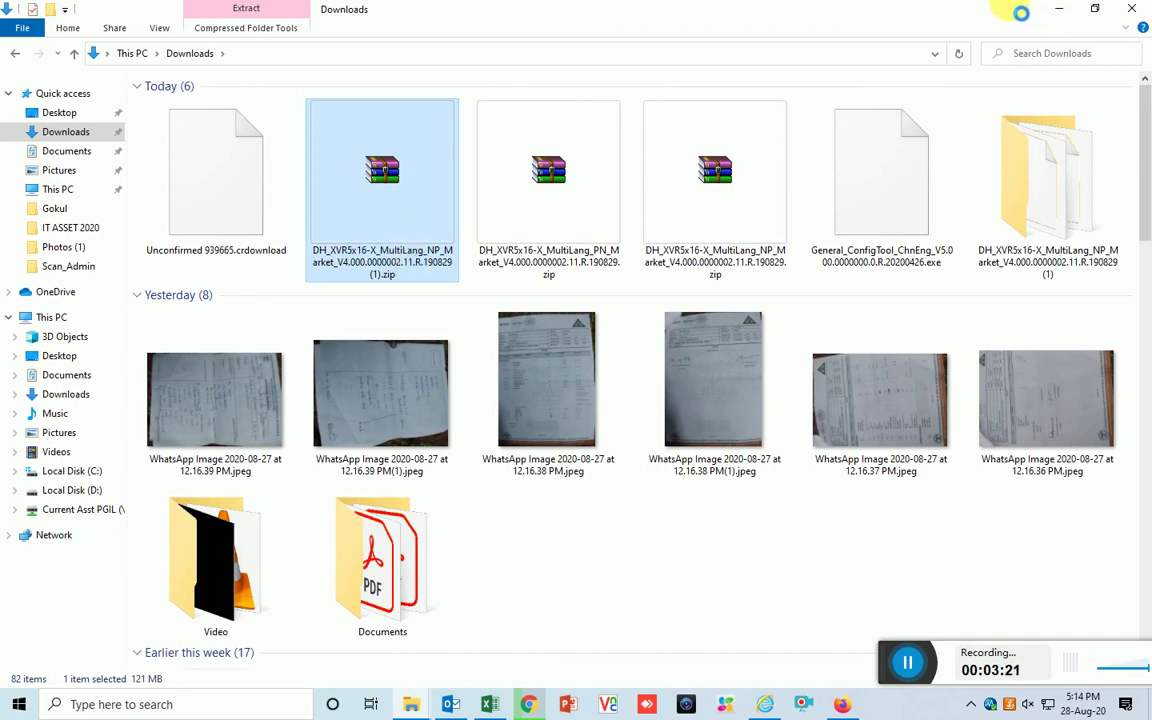
left_click(528, 704)
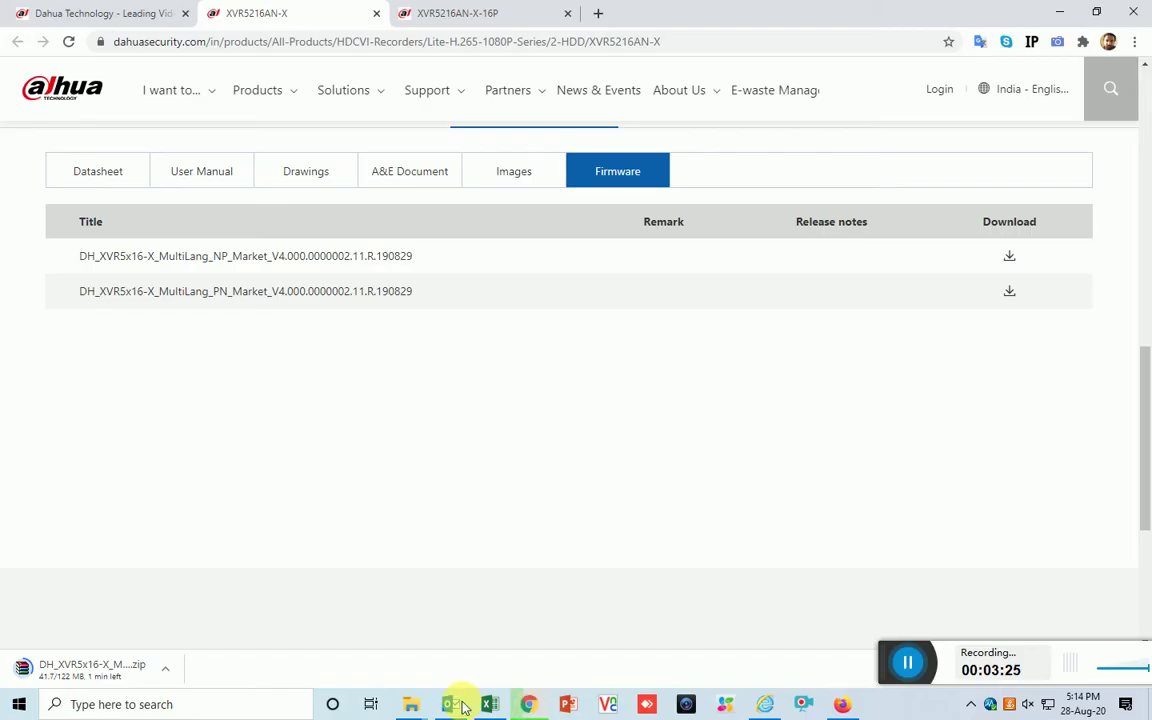
Show the desktop, select the DH_XVR5x16-X firmware zip there, and bring back the XVR browser window
left_click(411, 706)
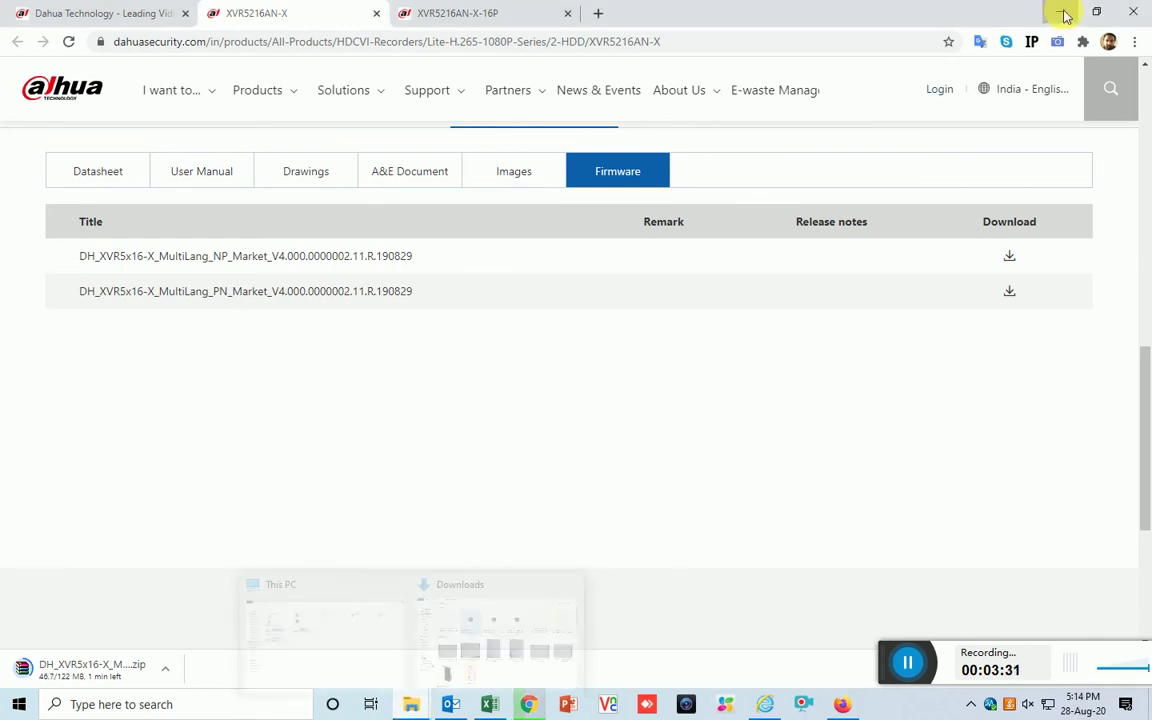
left_click(1061, 12)
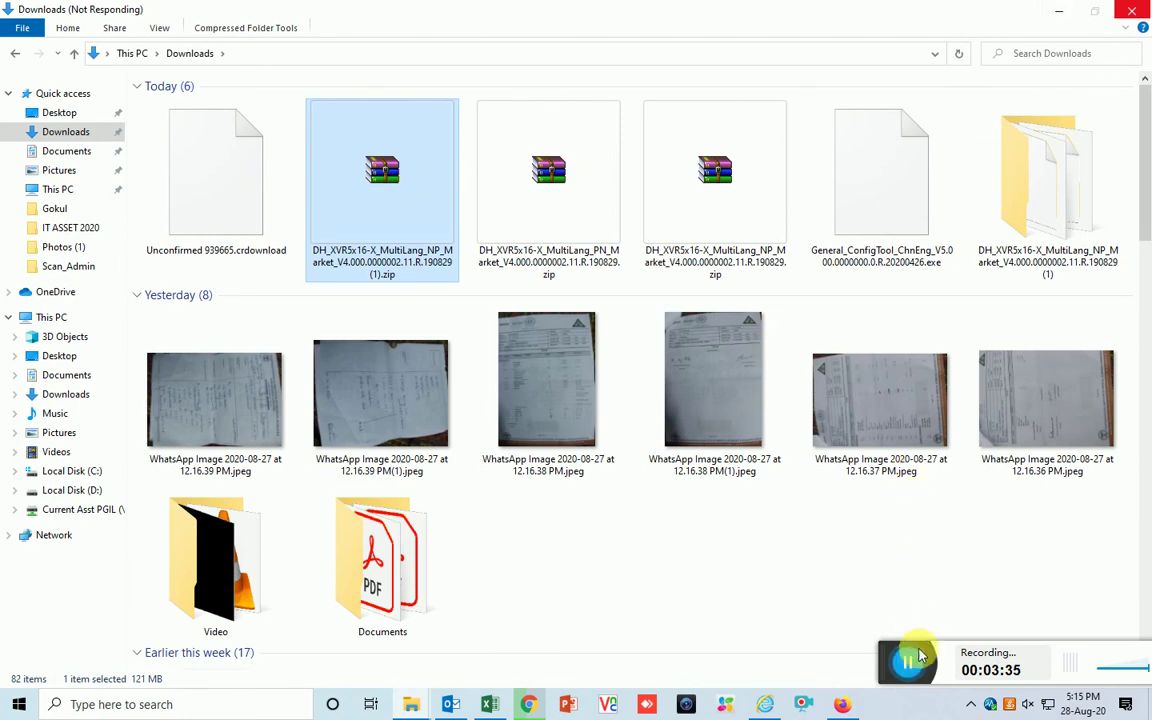
key("super+d")
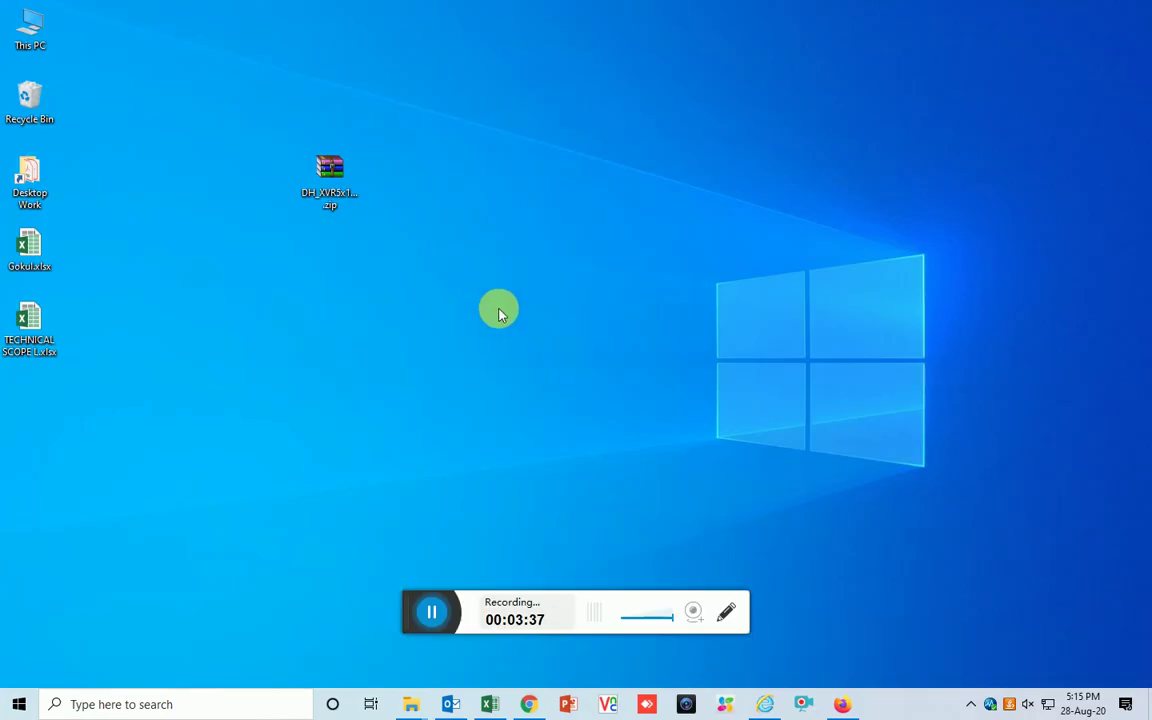
left_click_drag(417, 620, 828, 663)
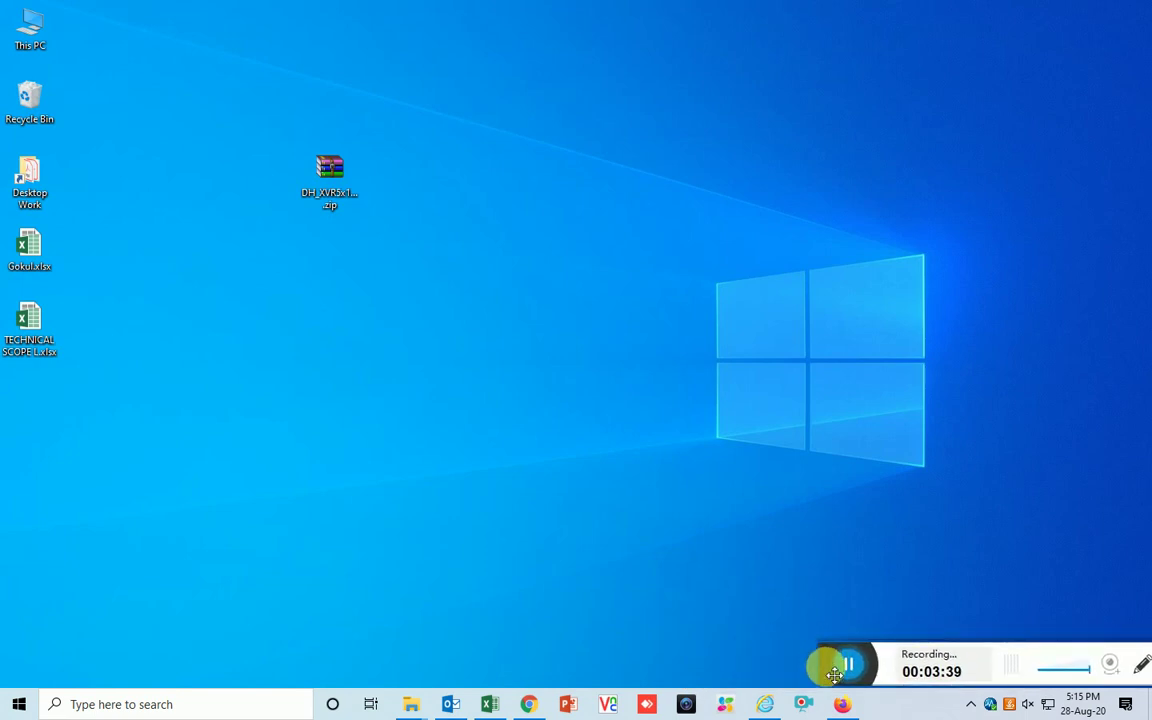
left_click(330, 185)
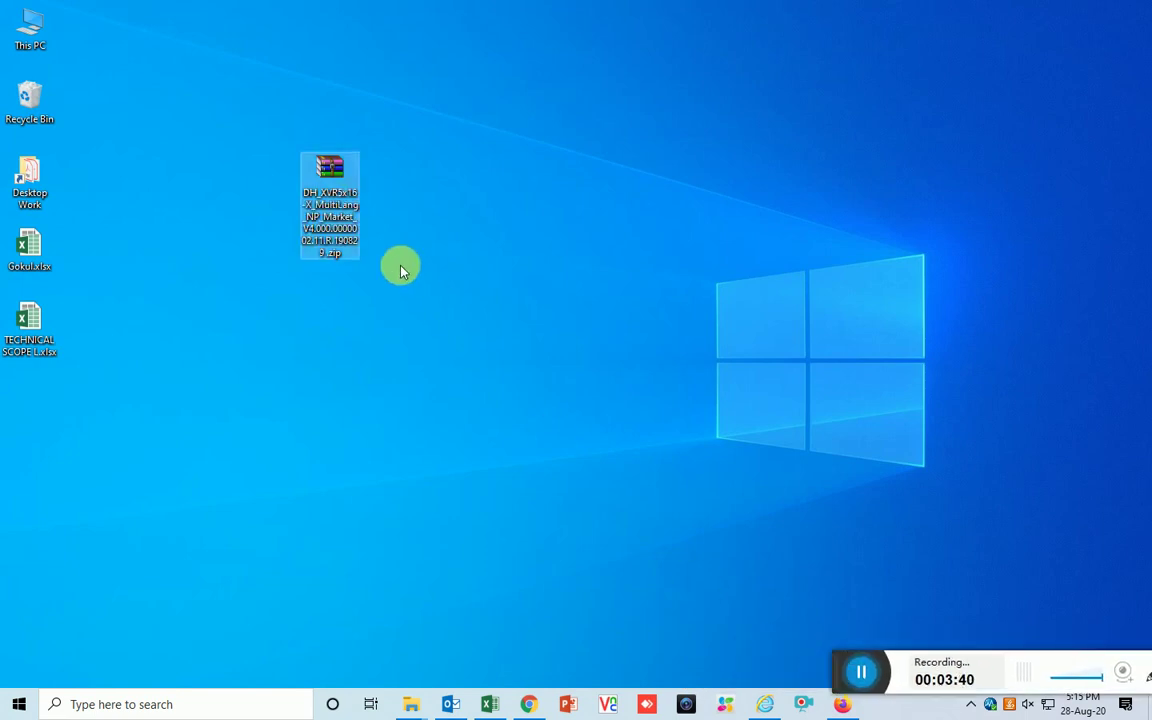
left_click(330, 198)
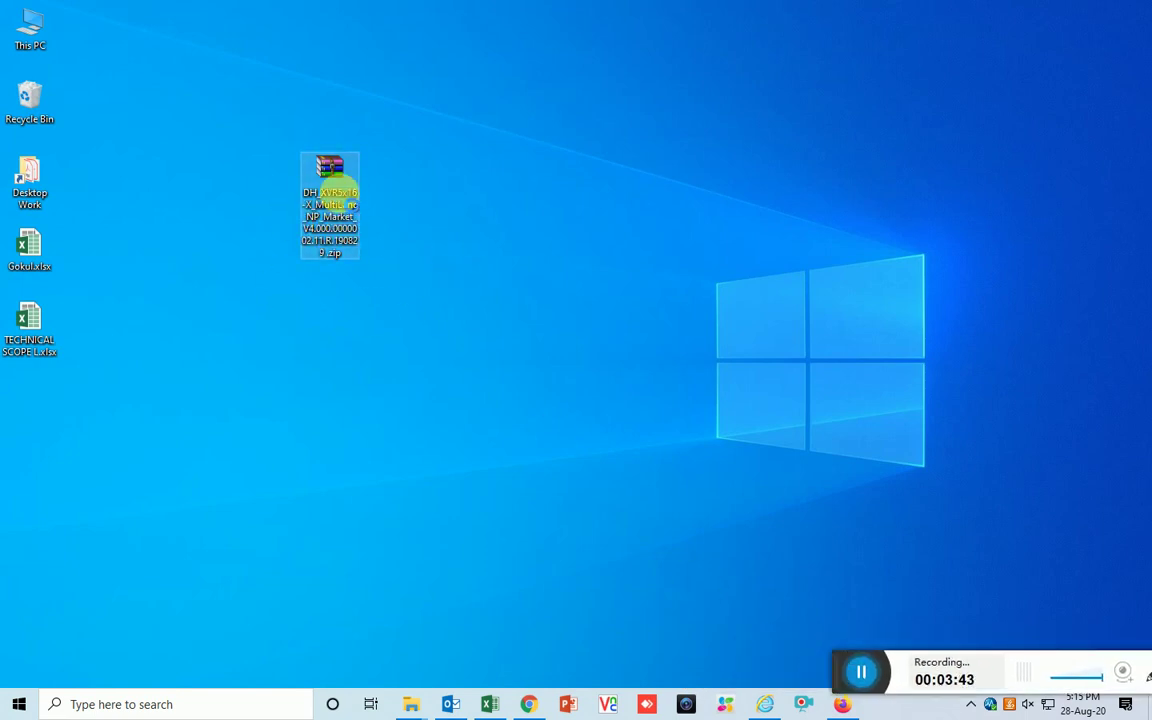
right_click(340, 193)
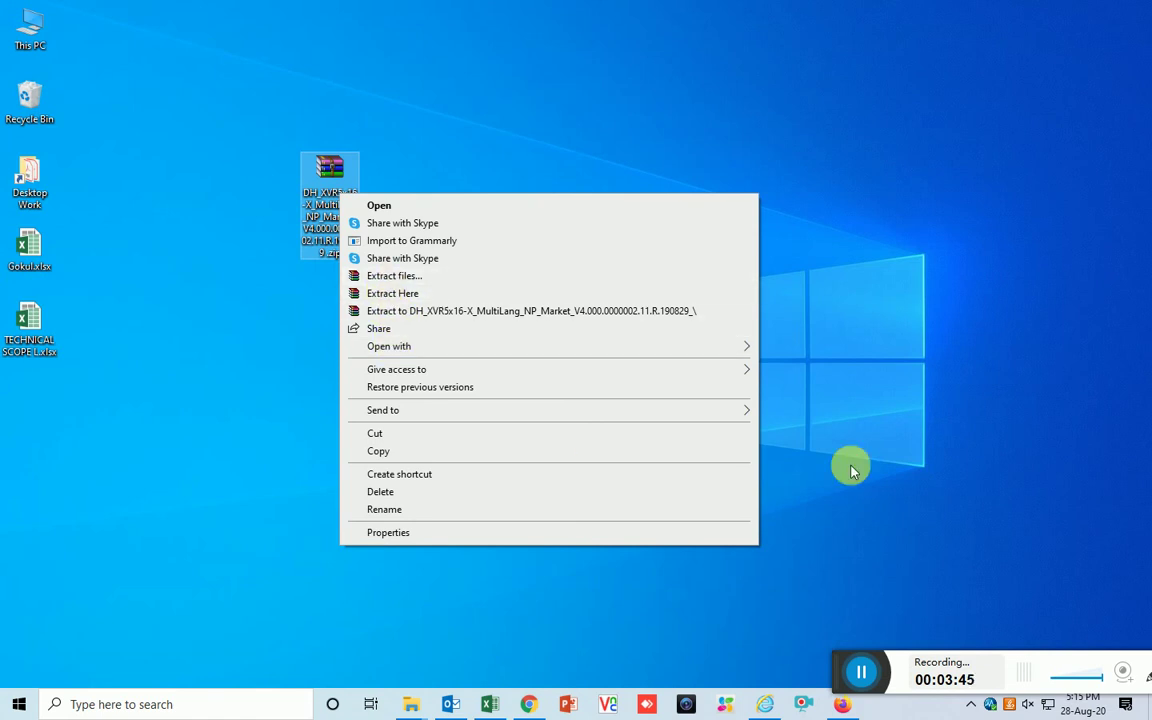
left_click(852, 470)
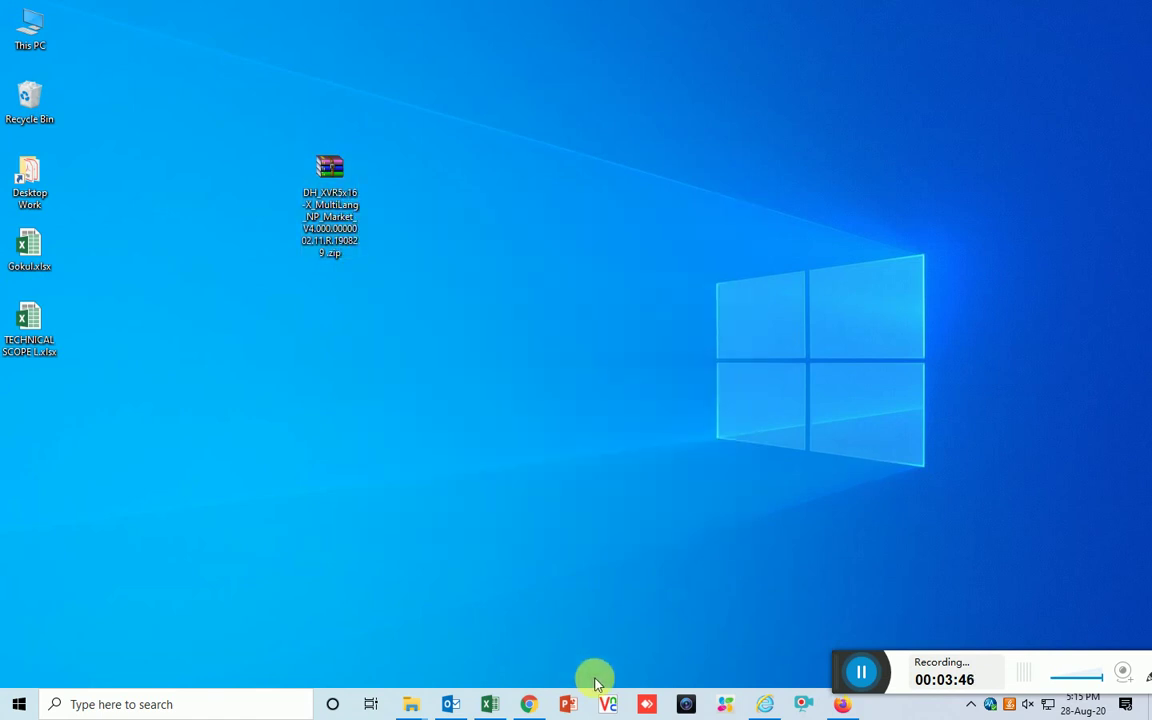
left_click(764, 704)
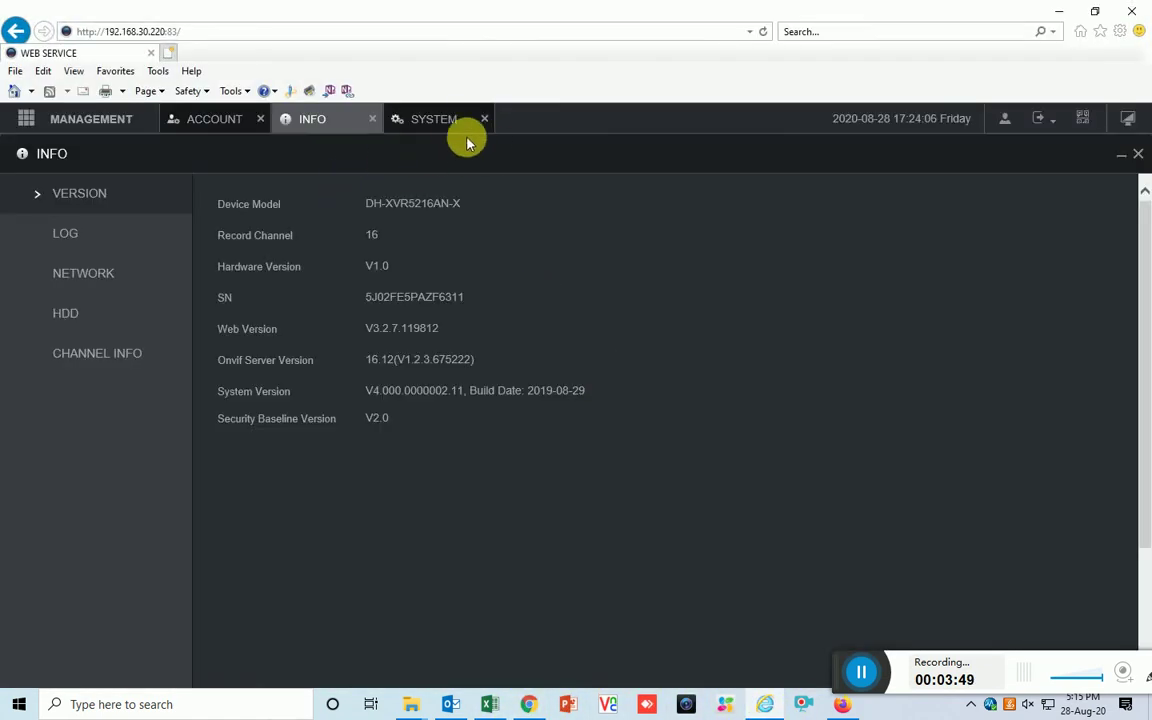
Load the Desktop firmware zip into System Upgrade and try upgrading; it is rejected as invalid format
left_click(442, 122)
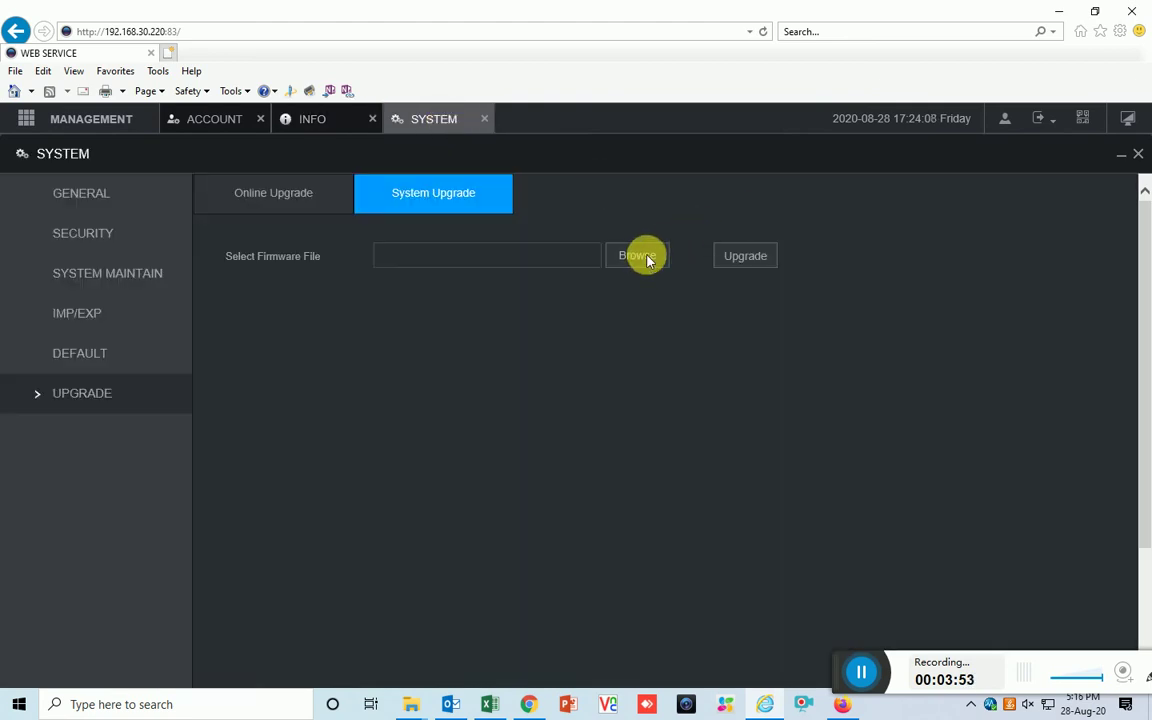
left_click(637, 256)
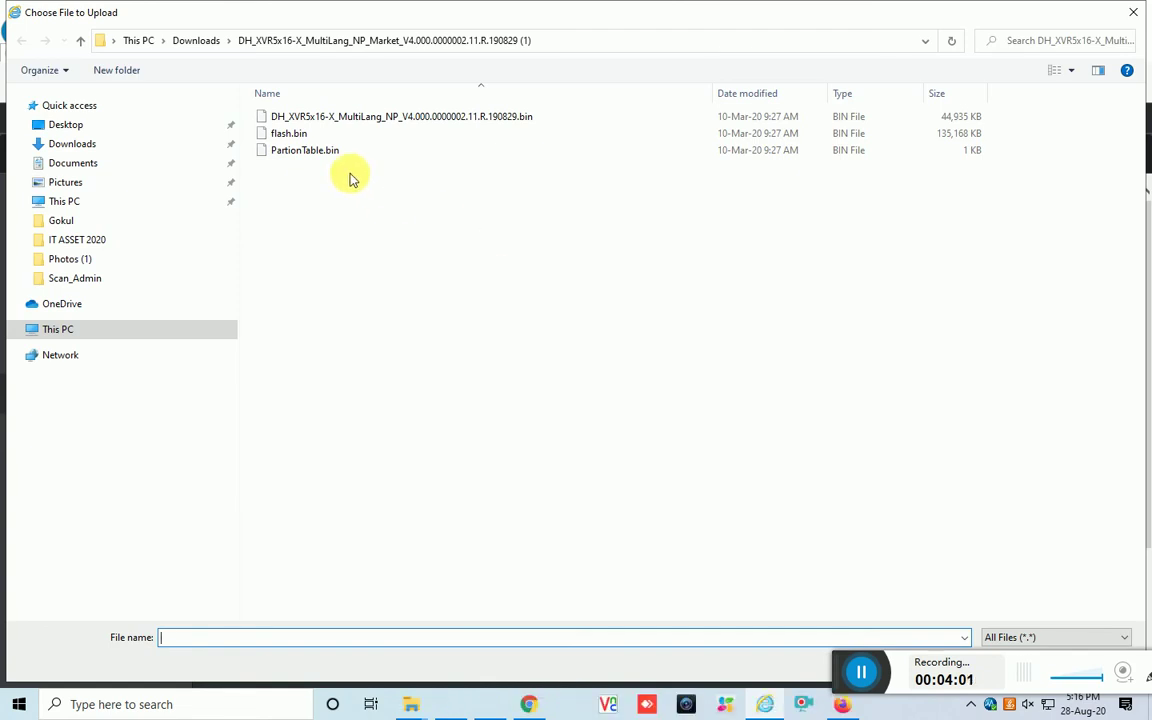
left_click(74, 123)
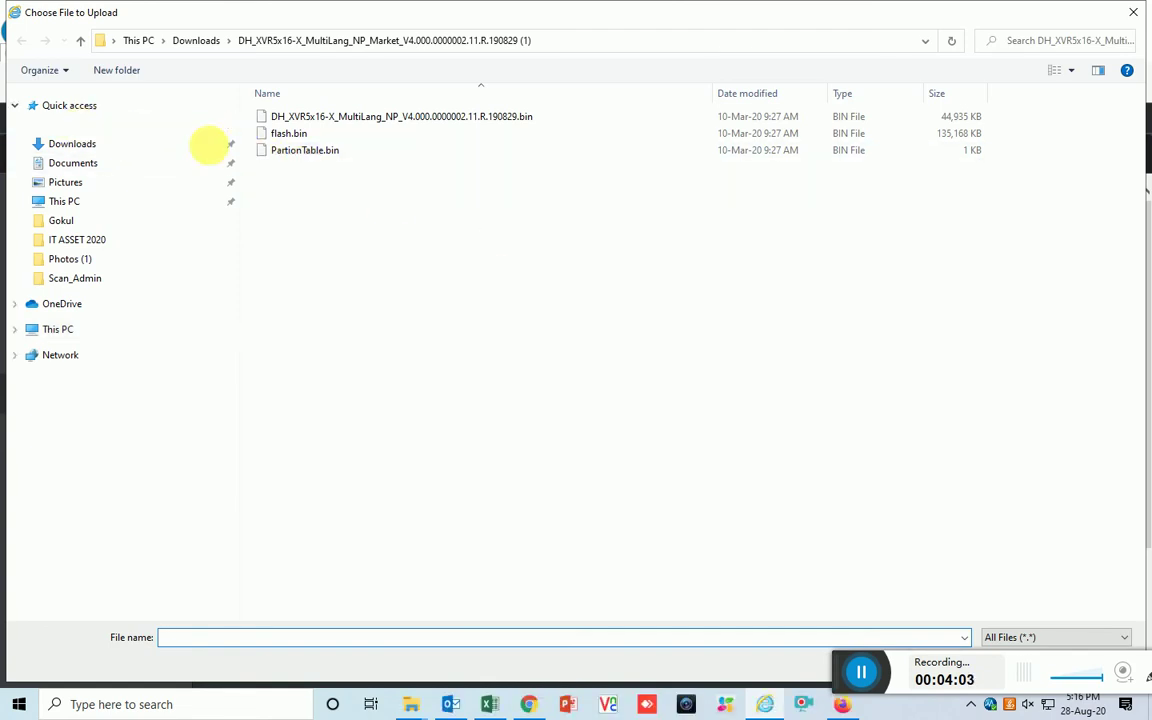
double_click(310, 150)
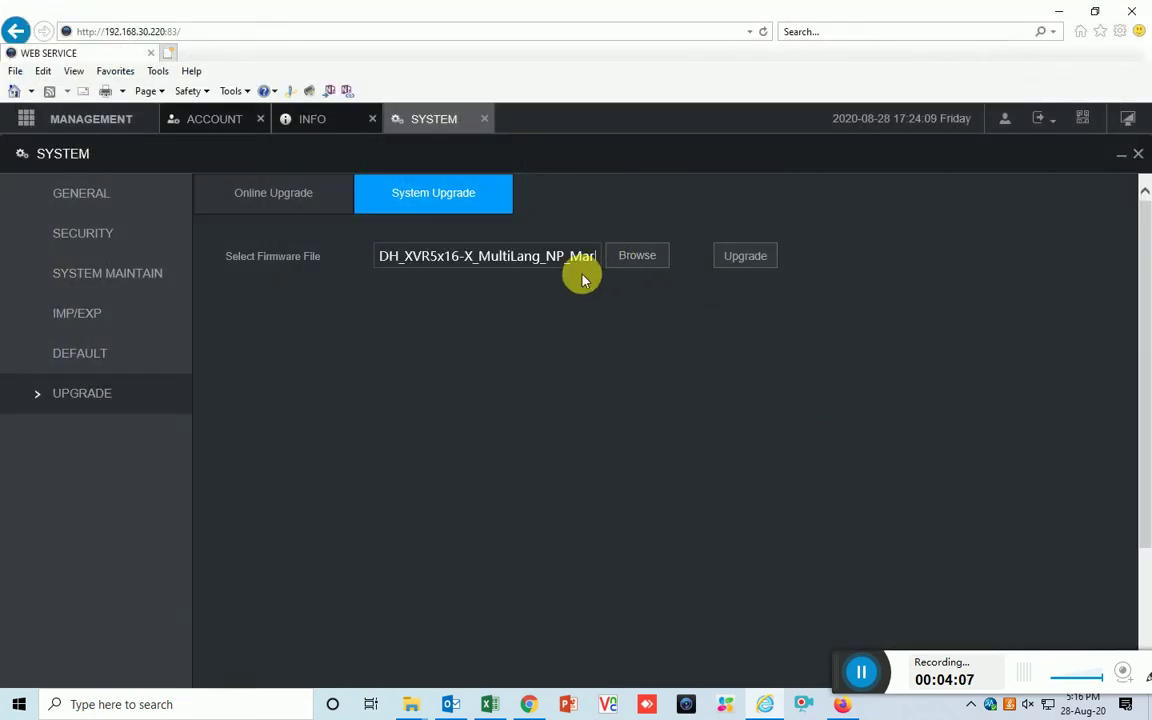
left_click(745, 257)
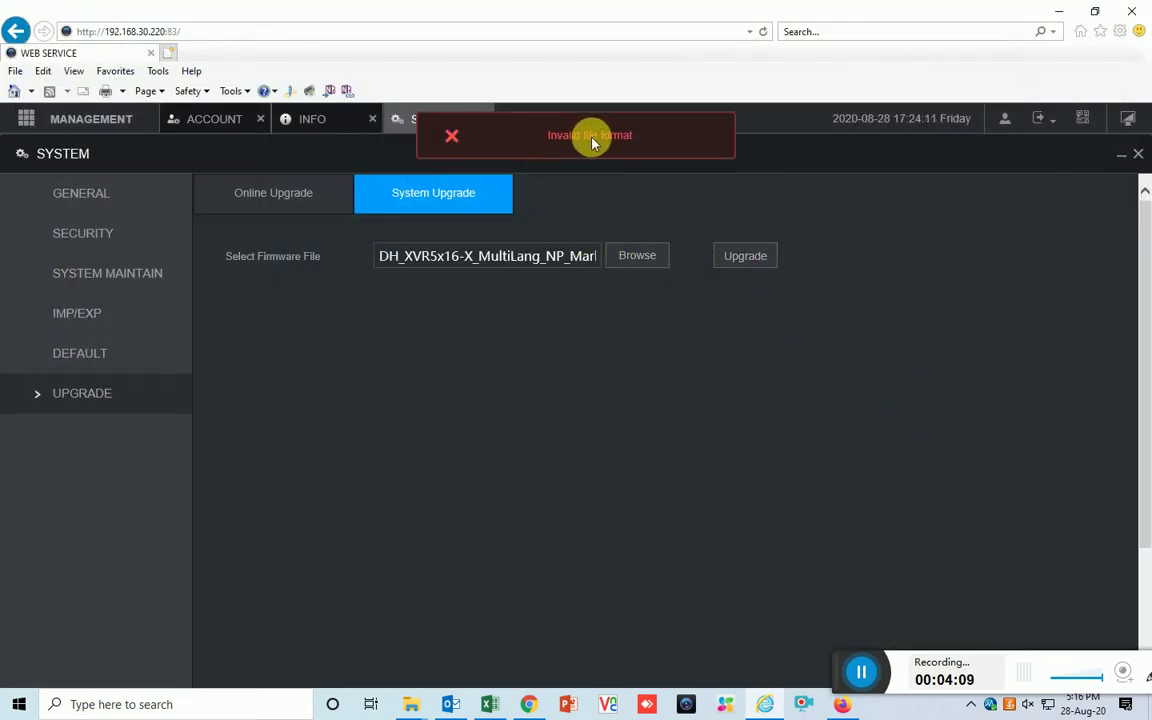
left_click(1059, 12)
Extract the zip with WinRAR into a DH_XVR5x16-X_MultiLang_NP_Market_V4.000 desktop folder, then return to the XVR page
double_click(330, 172)
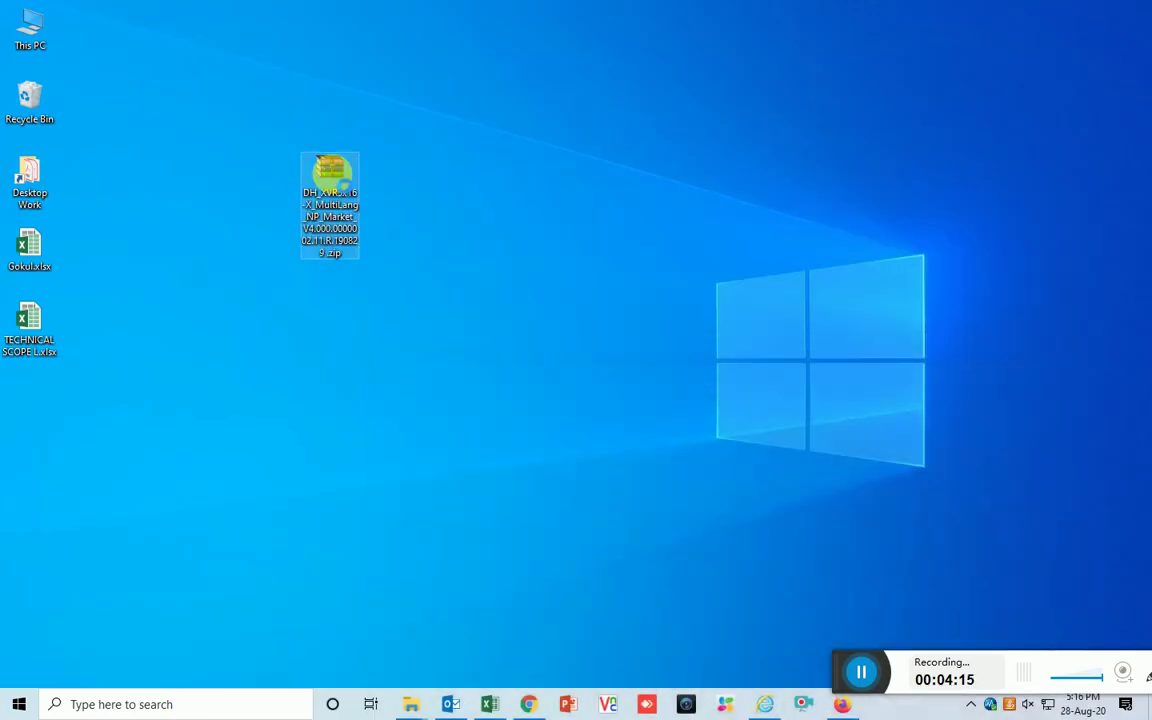
right_click(332, 174)
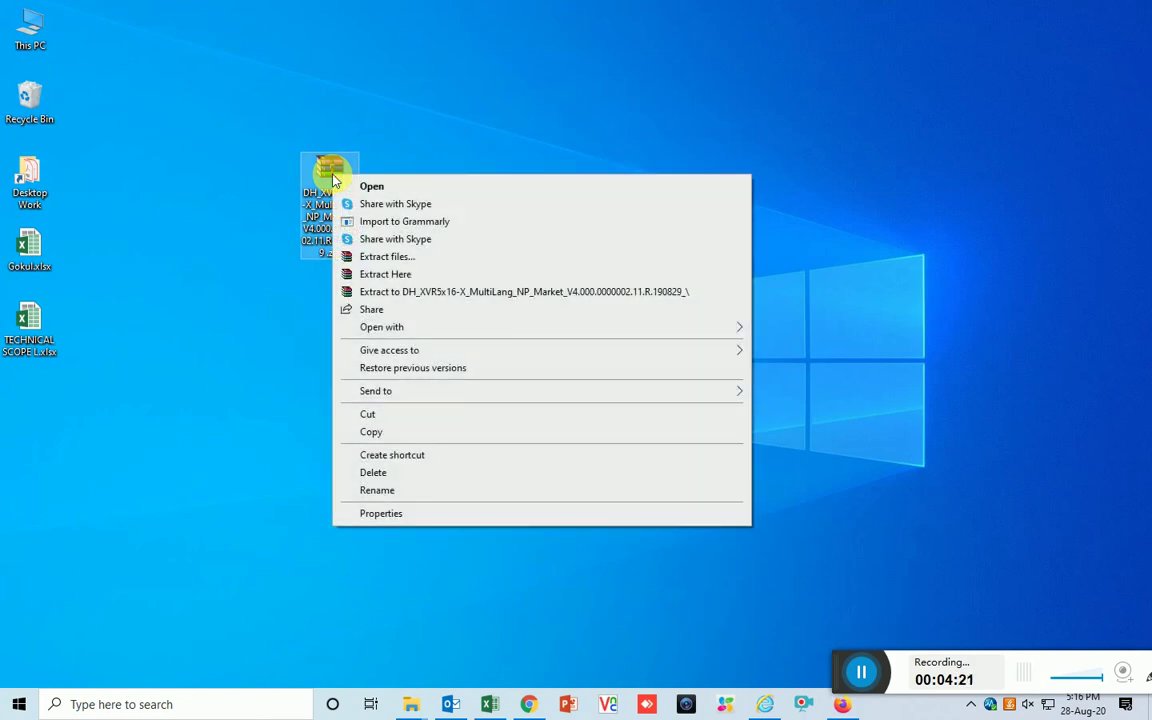
left_click(452, 293)
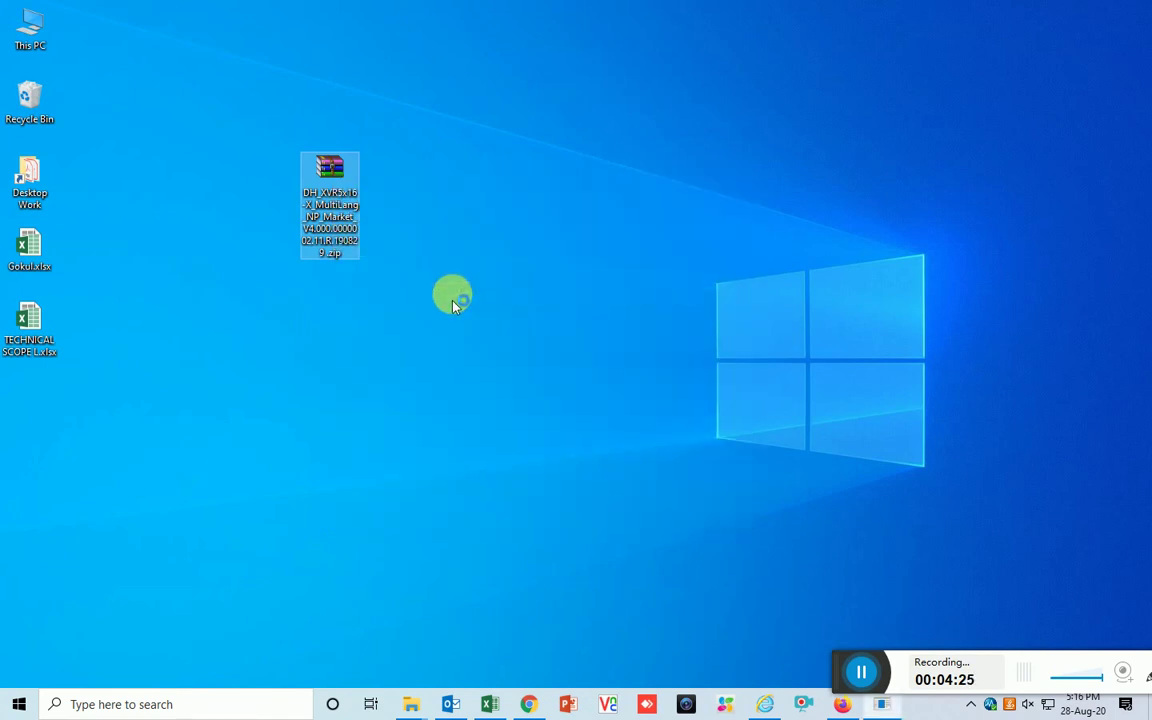
left_click(455, 303)
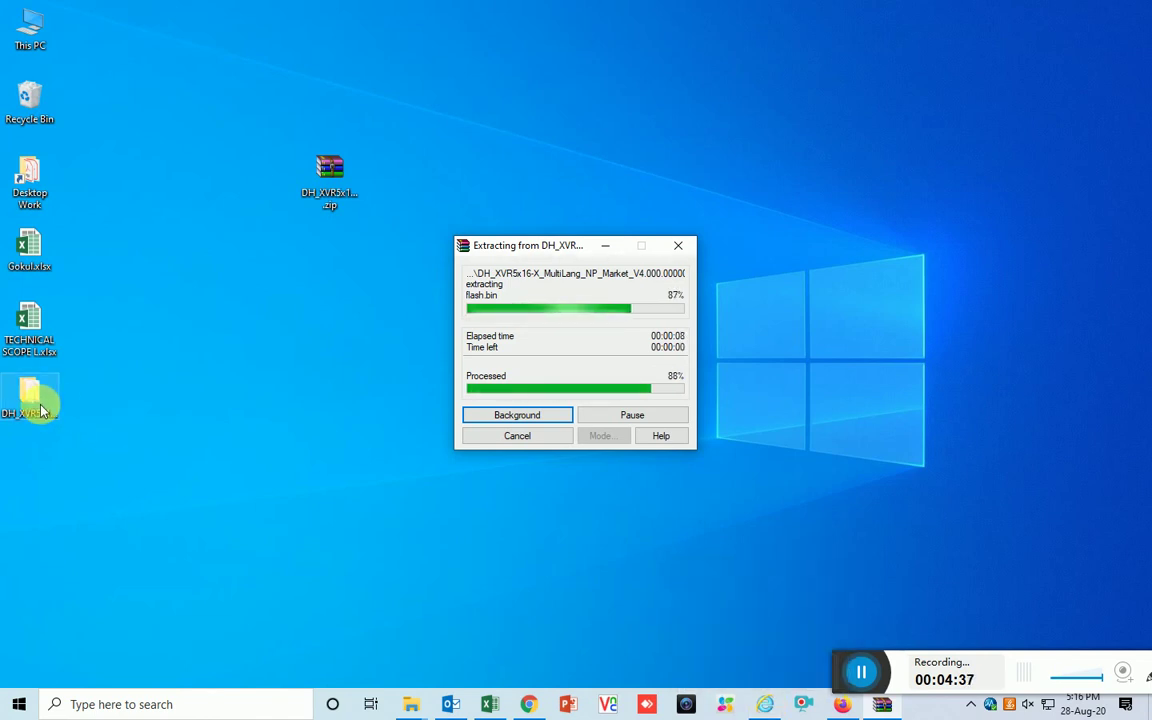
left_click_drag(40, 410, 342, 270)
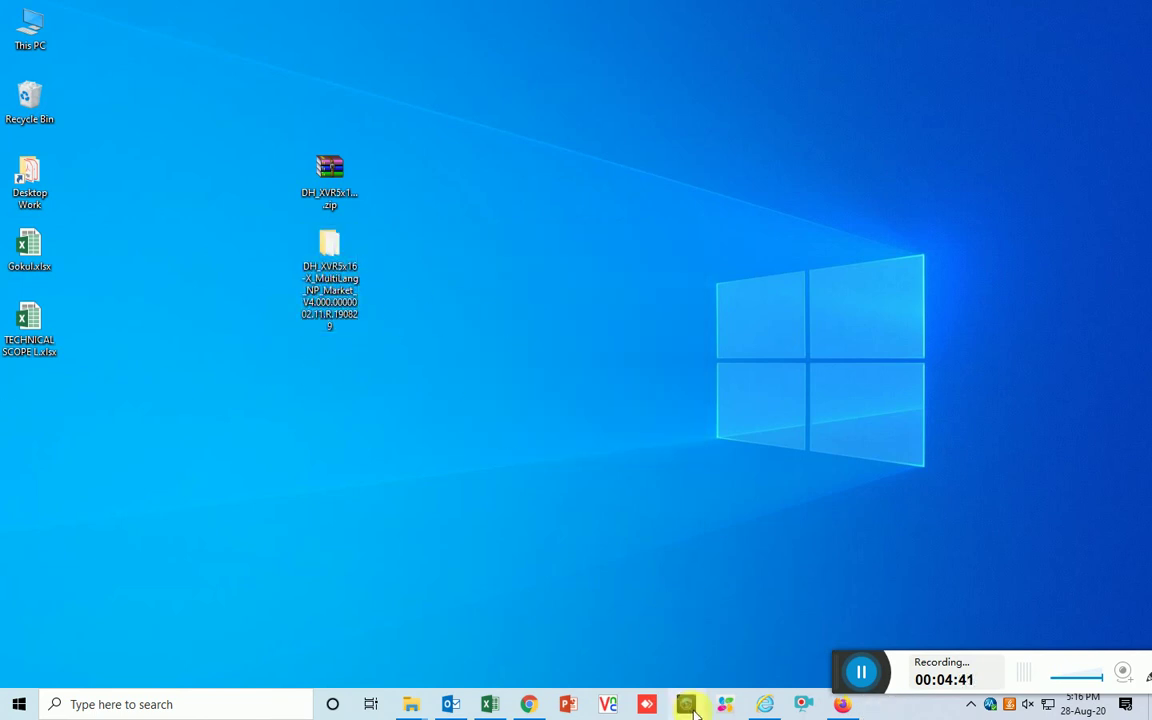
left_click(765, 704)
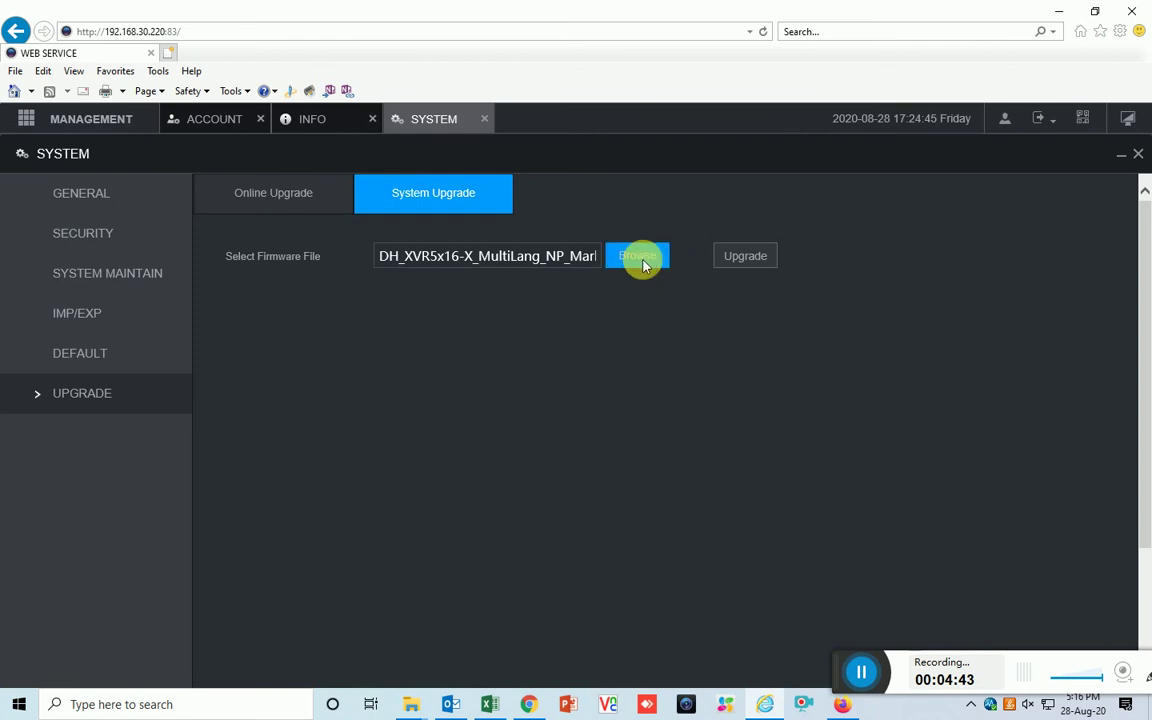
Load DH_XVR5x16-X_MultiLang_NP_V4.000.0000002.11.R.190829.bin from the extracted DH_XVR5x16 folder and start the upgrade
left_click(640, 257)
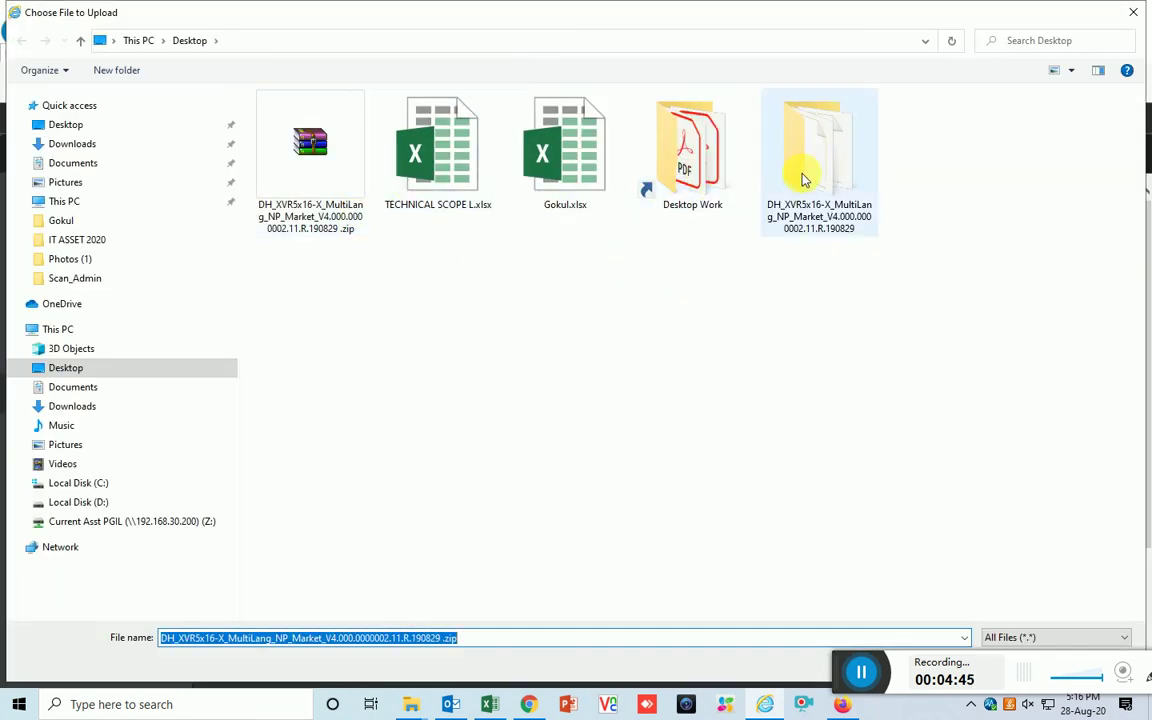
double_click(815, 150)
left_click(340, 118)
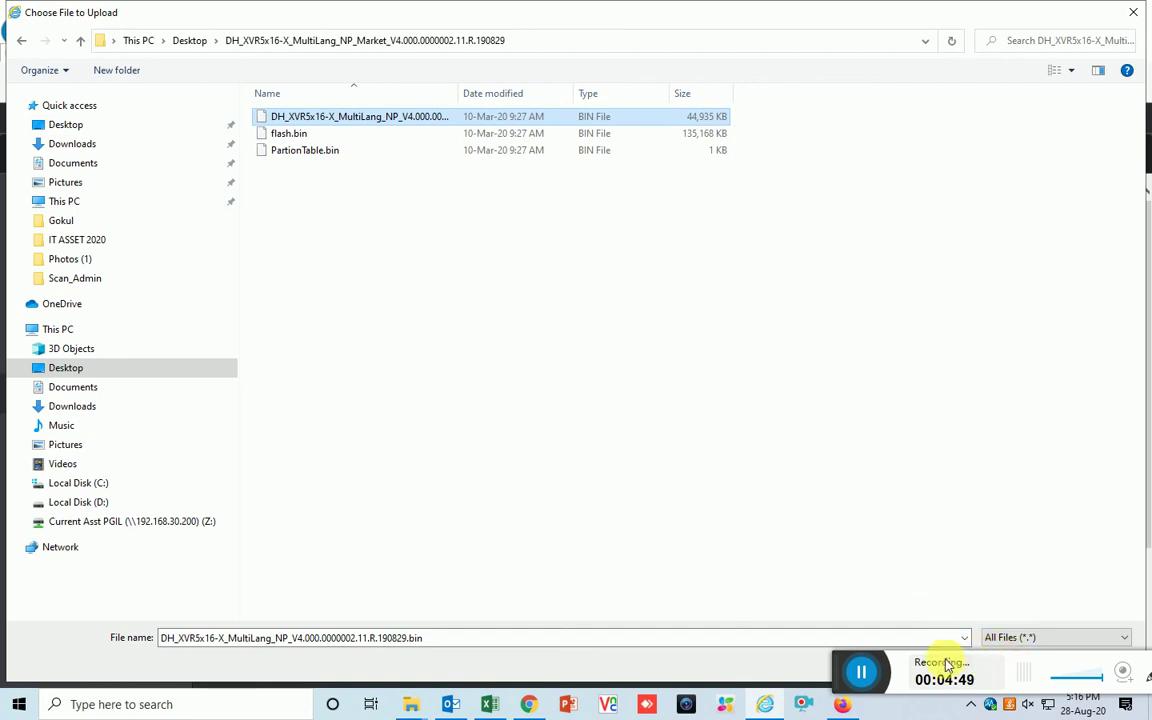
left_click(848, 665)
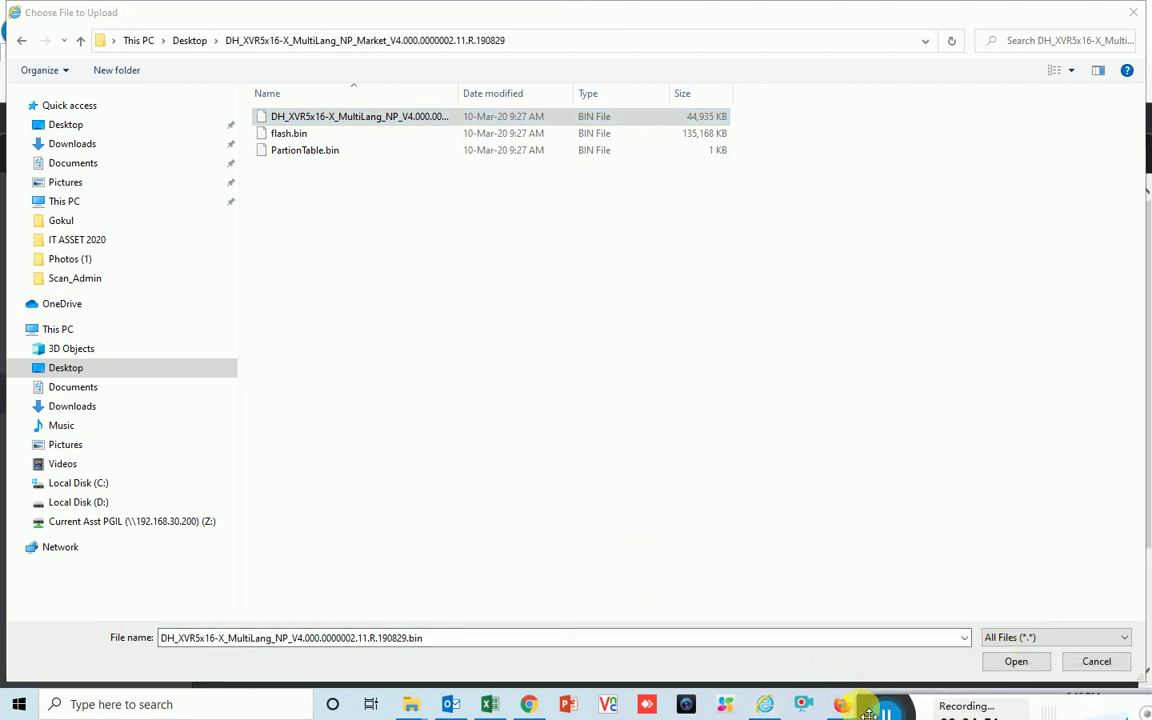
left_click(1050, 664)
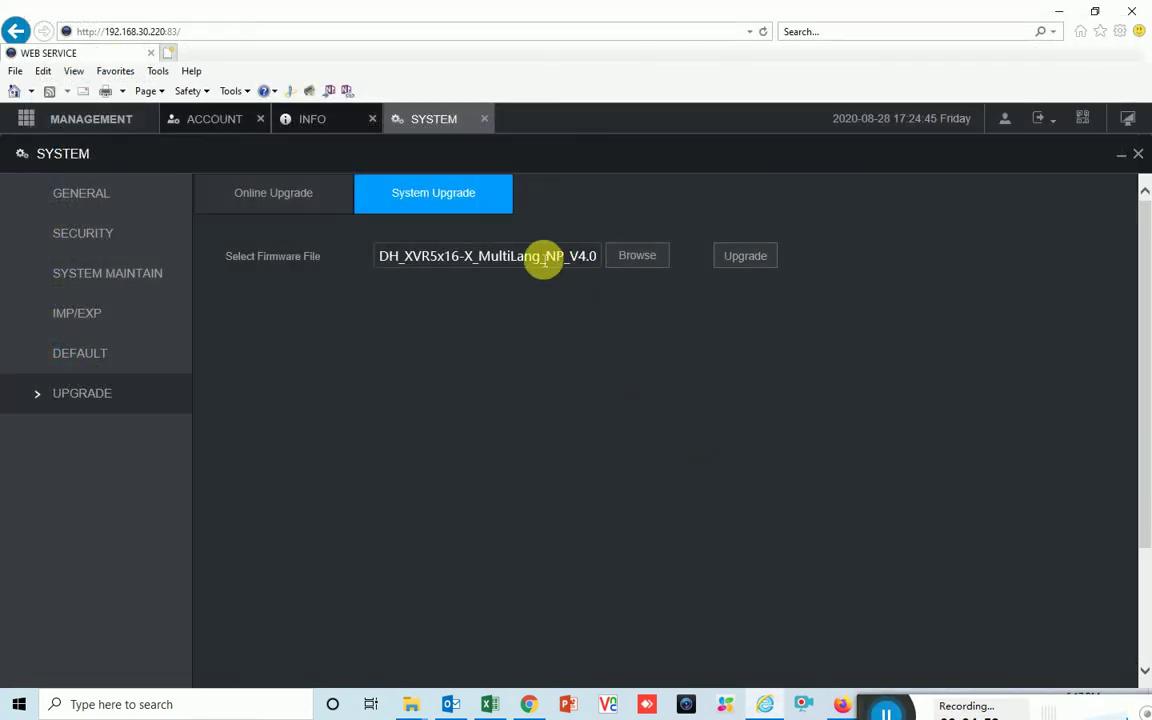
left_click(750, 260)
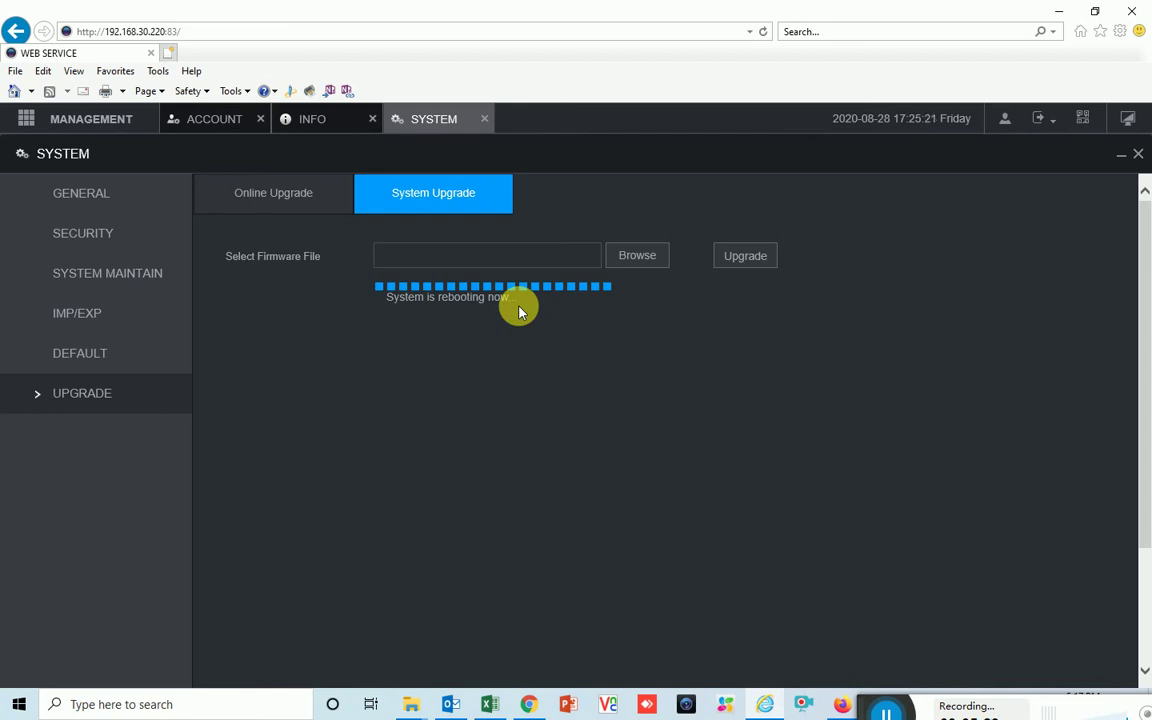
Let the upgrade progress bar complete, then acknowledge the 'System is rebooting now...' notice
left_click(886, 712)
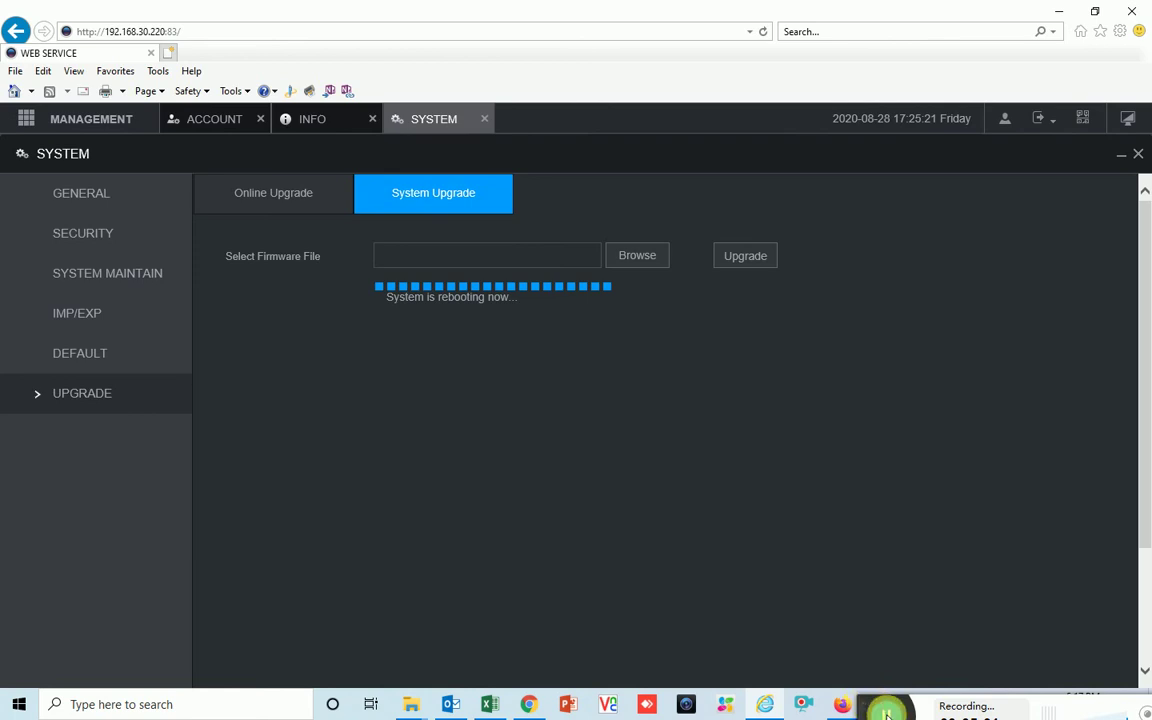